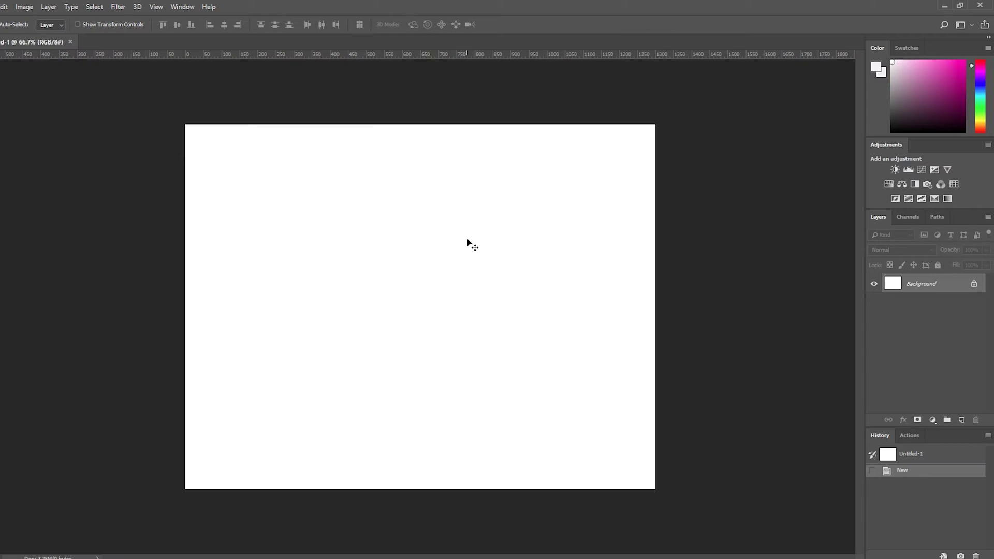
Step: Paint a pale pink stroke and a magenta stroke across the canvas with the brush
{"action": "key", "text": "b"}
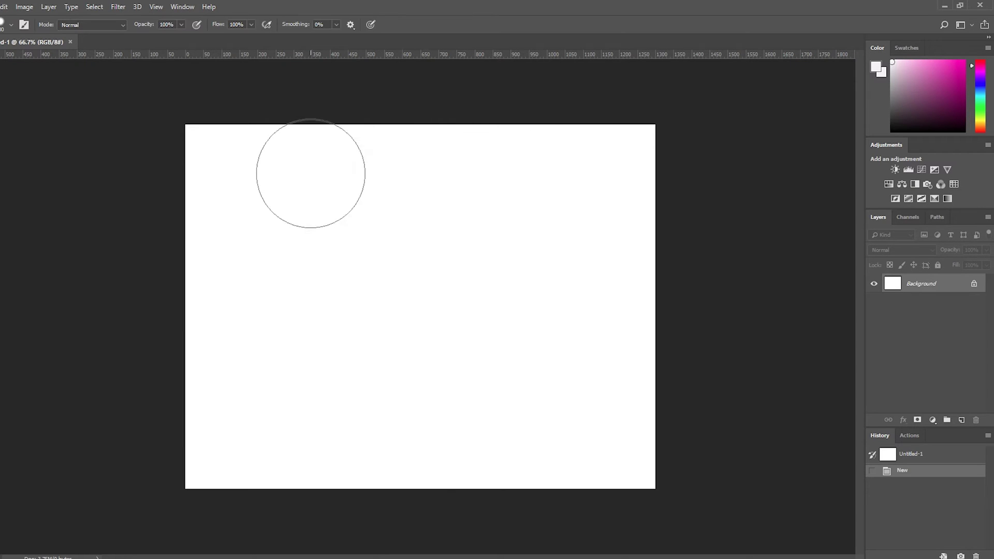
{"action": "mouse_move", "coordinate": [311, 178]}
{"action": "left_mouse_down"}
{"action": "mouse_move", "coordinate": [319, 344]}
{"action": "mouse_move", "coordinate": [569, 414]}
{"action": "left_mouse_up"}
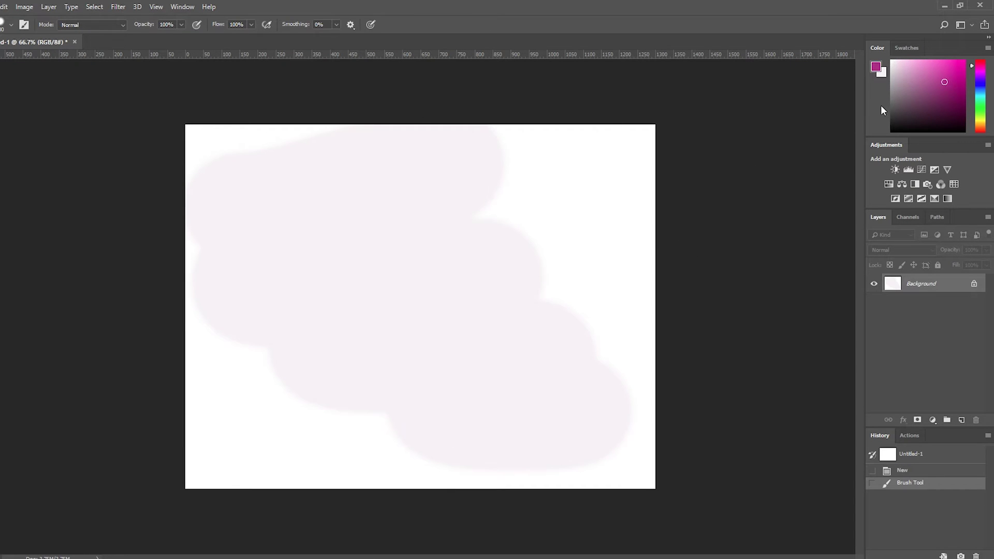
{"action": "mouse_move", "coordinate": [414, 212]}
{"action": "left_mouse_down"}
{"action": "mouse_move", "coordinate": [382, 282]}
{"action": "mouse_move", "coordinate": [450, 388]}
{"action": "left_mouse_up"}
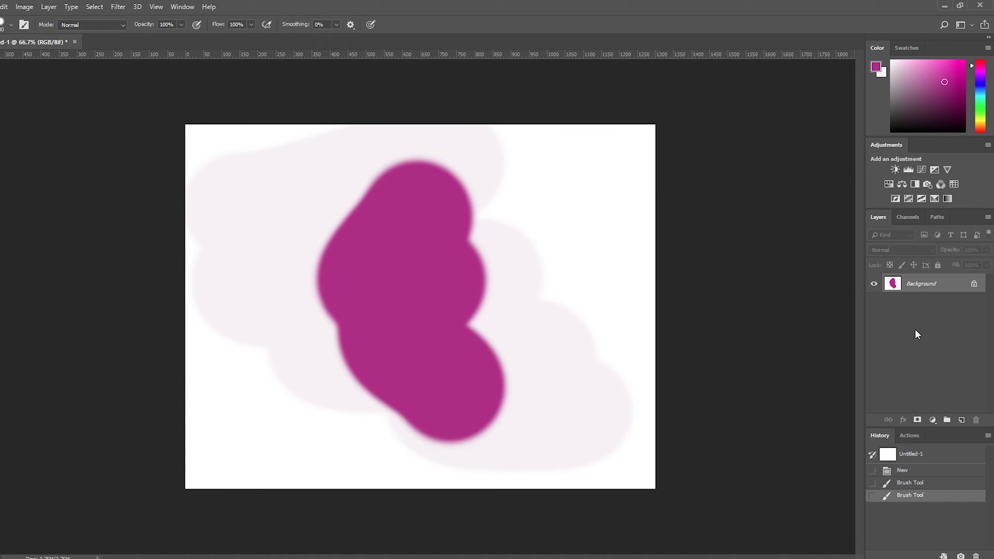
Step: Copy the painting to a new layer, paint green over the magenta shape, and show the blend modes
{"action": "key", "text": "ctrl+j"}
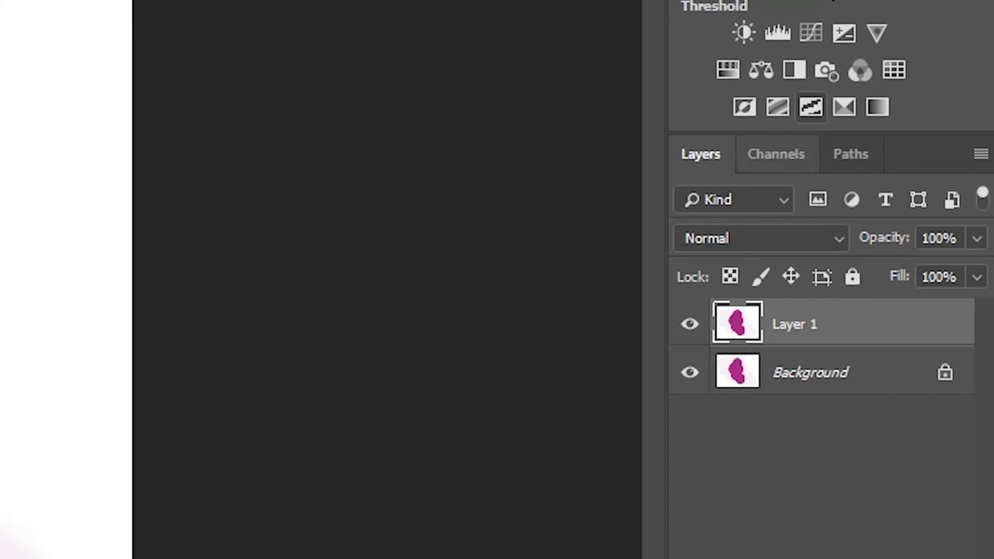
{"action": "left_click", "coordinate": [980, 107]}
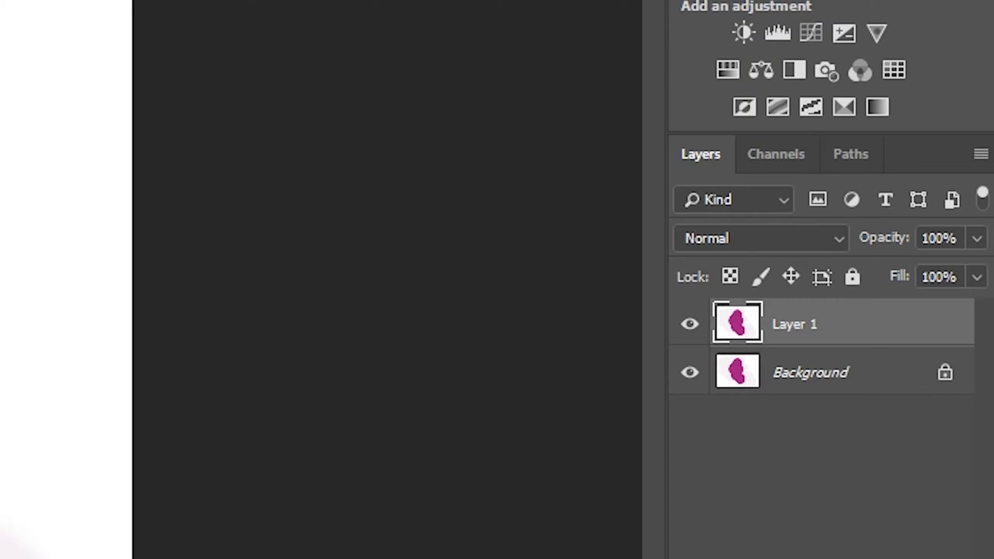
{"action": "mouse_move", "coordinate": [430, 215]}
{"action": "left_mouse_down"}
{"action": "mouse_move", "coordinate": [389, 252]}
{"action": "mouse_move", "coordinate": [444, 394]}
{"action": "left_mouse_up"}
{"action": "left_click", "coordinate": [839, 240]}
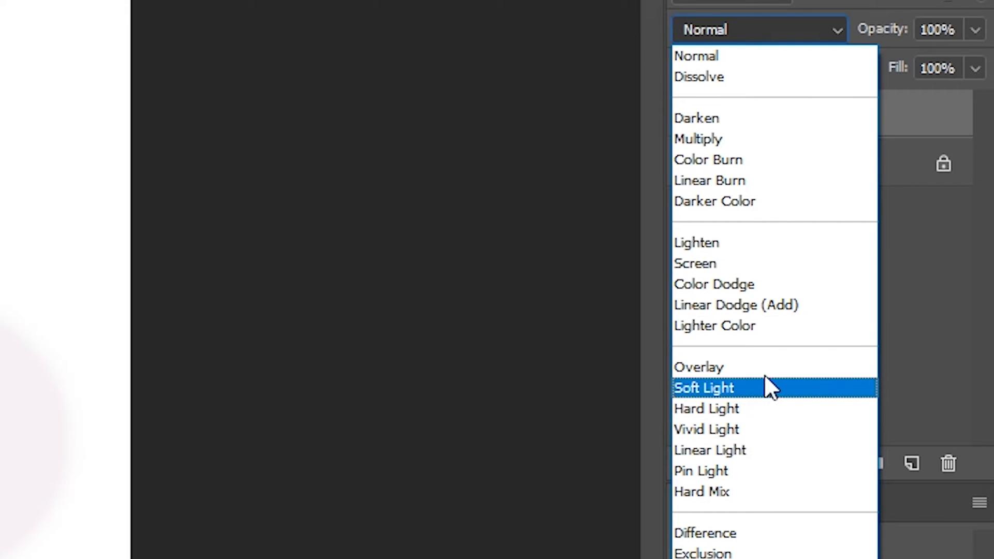
Step: Set Layer 1's blend mode to Overlay
{"action": "left_click", "coordinate": [715, 367]}
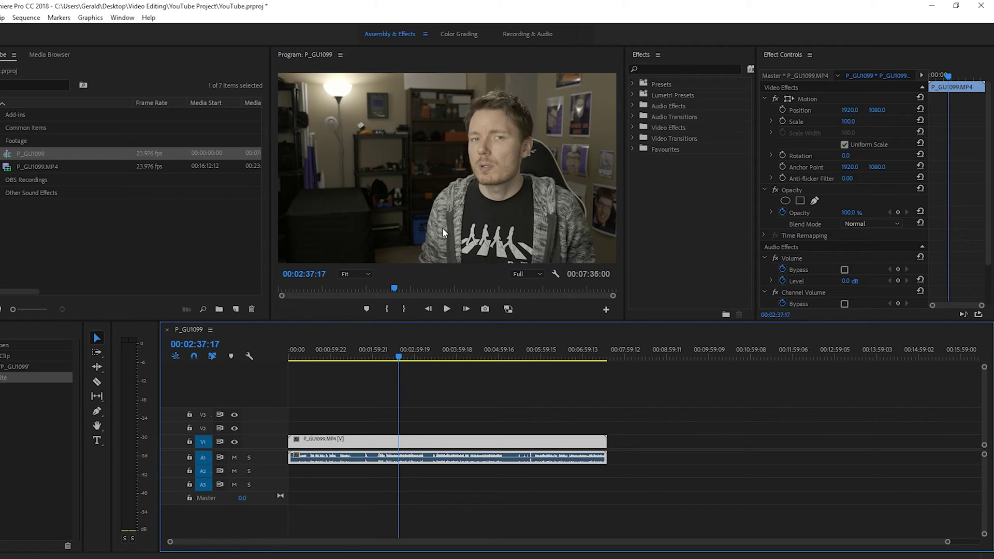
Step: Apply Grade HLG from the Favourites effects to the V1 clip, then undo it
{"action": "left_click", "coordinate": [633, 149]}
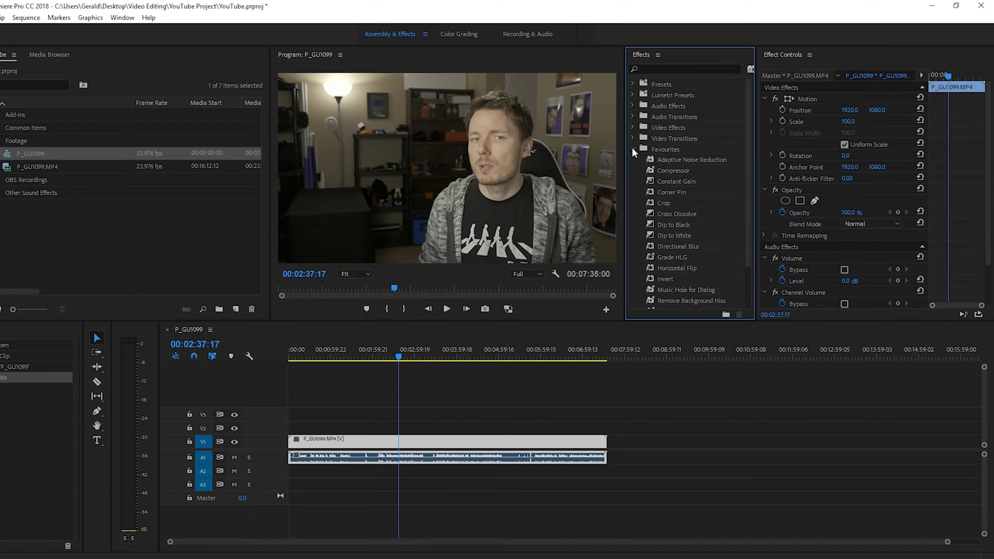
{"action": "left_click_drag", "start_coordinate": [650, 257], "coordinate": [456, 442]}
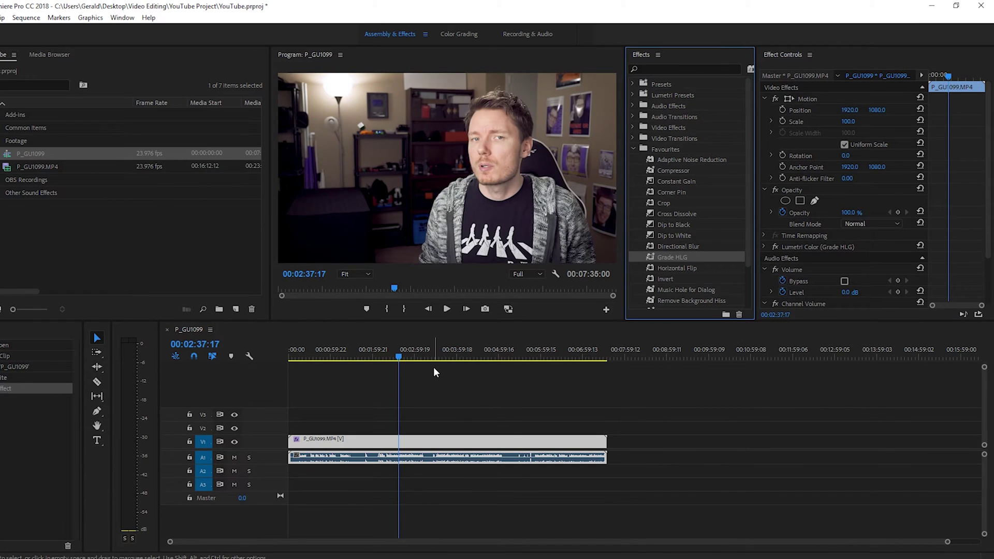
{"action": "key", "text": "ctrl+z"}
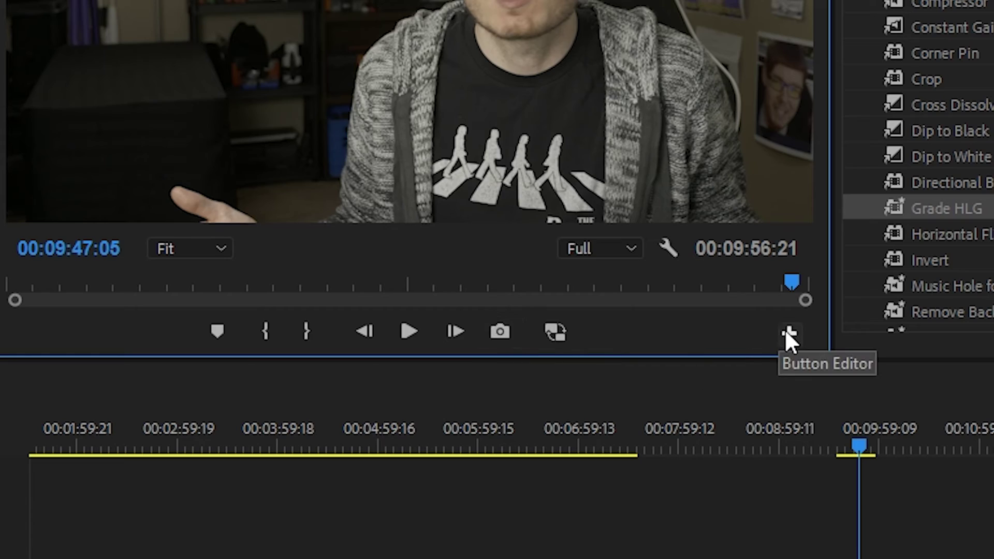
Step: Export the current frame as a JPEG still named 'Grab'
{"action": "left_click", "coordinate": [606, 309]}
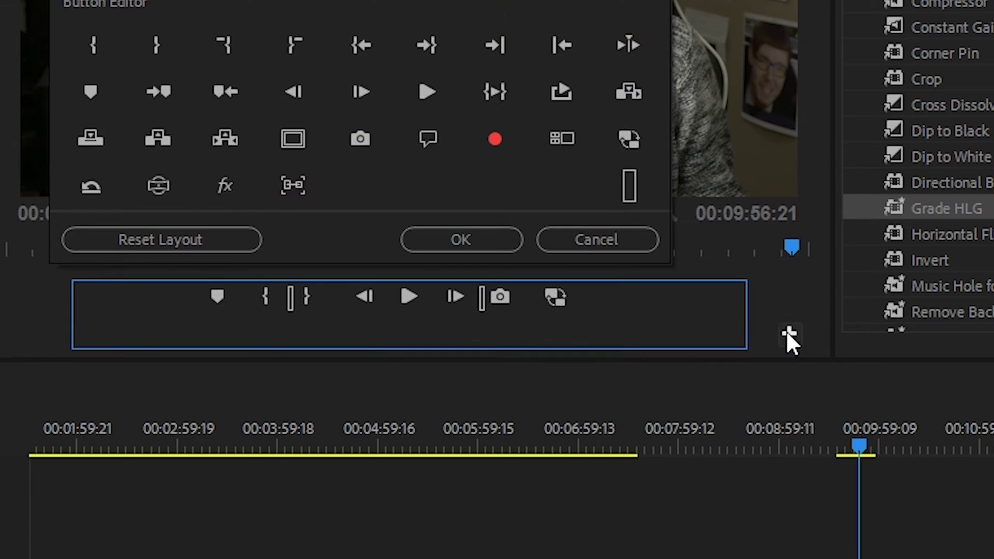
{"action": "left_click", "coordinate": [572, 244]}
{"action": "left_click", "coordinate": [499, 332]}
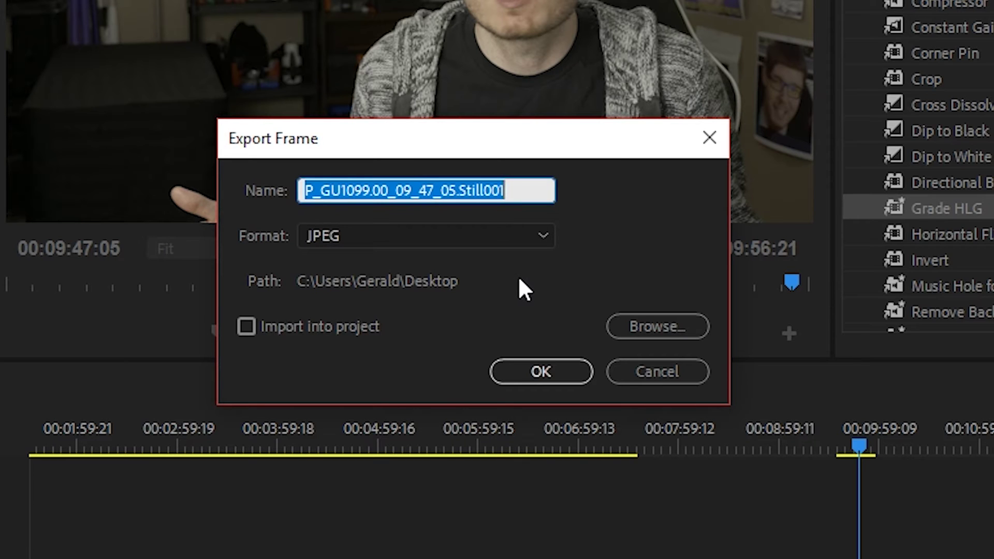
{"action": "type", "text": "Grabby"}
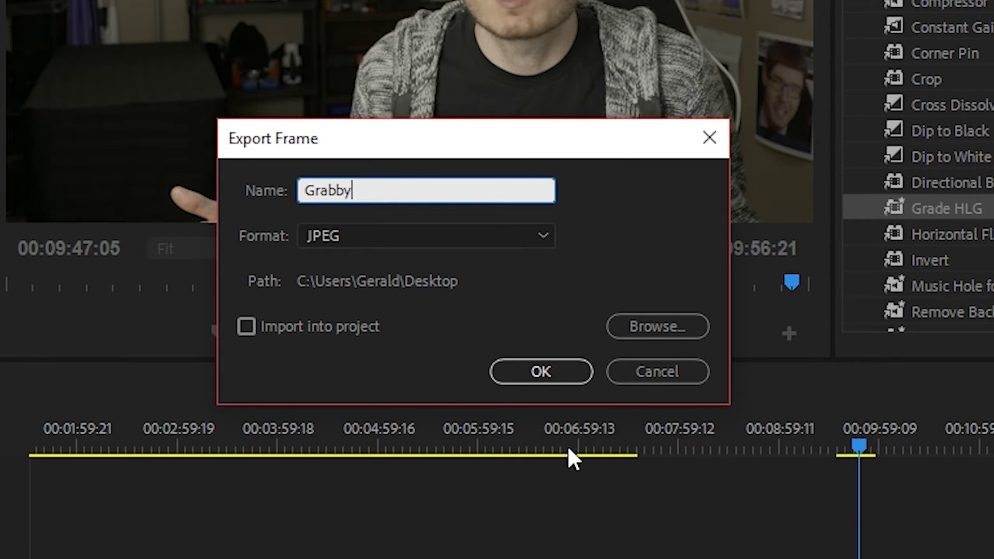
{"action": "left_click", "coordinate": [556, 370]}
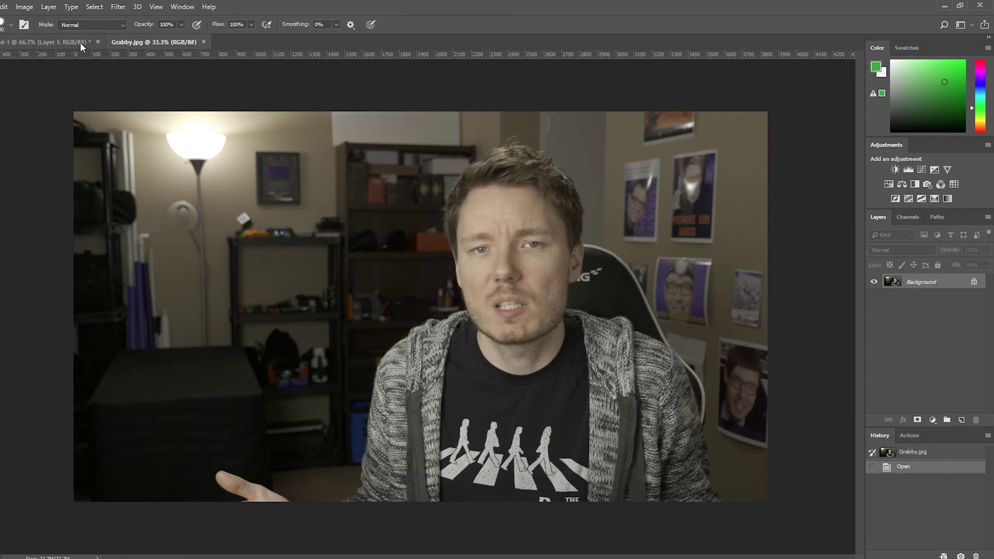
Step: Close the Untitled-1 document, discarding its changes
{"action": "left_click", "coordinate": [81, 45]}
{"action": "left_click", "coordinate": [98, 42]}
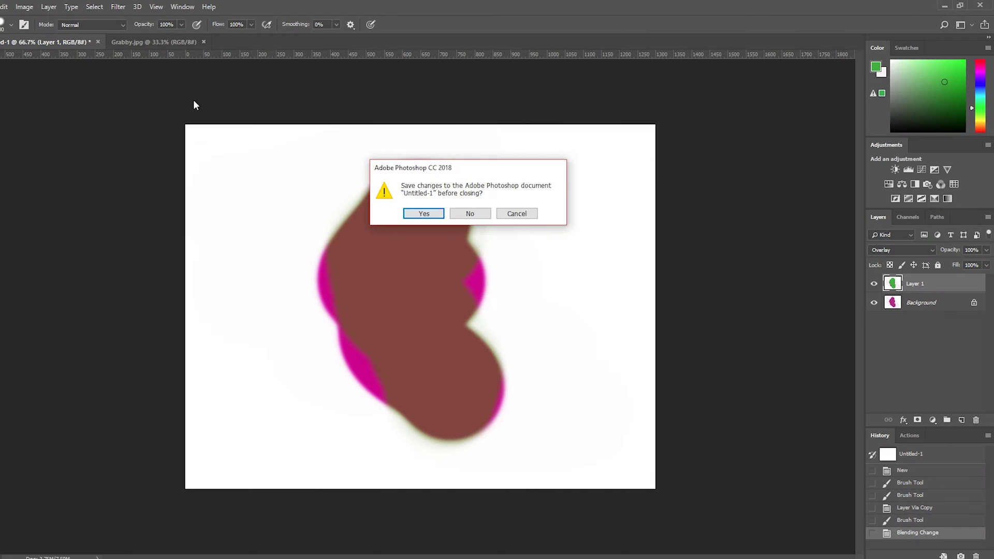
{"action": "left_click", "coordinate": [468, 215]}
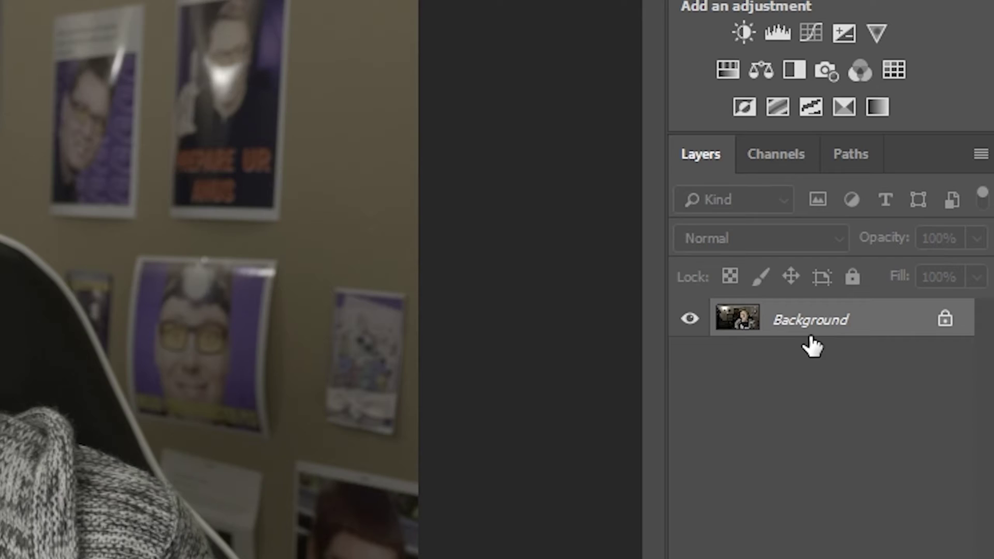
Step: Duplicate the Background layer into a Background copy and select the copy
{"action": "key", "text": "ctrl+j"}
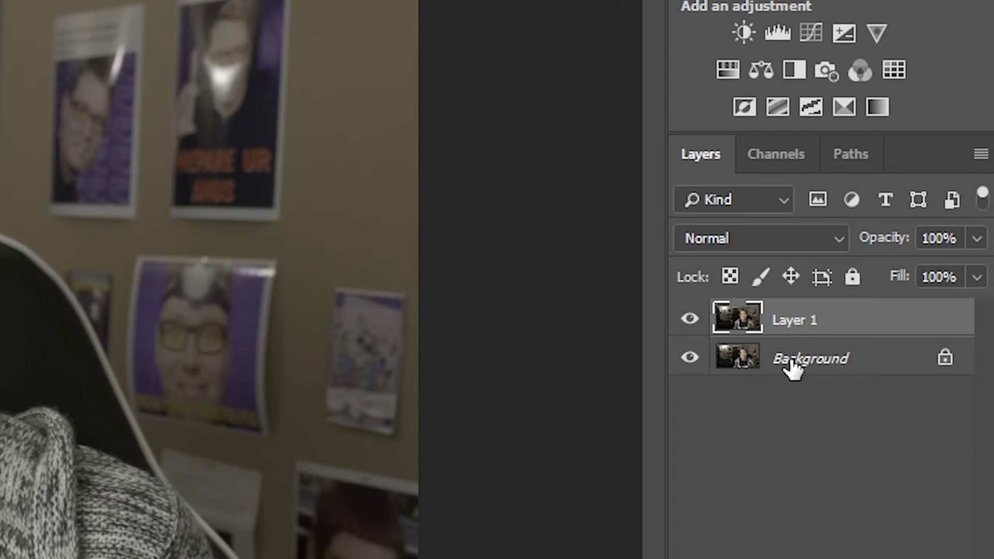
{"action": "key", "text": "Delete"}
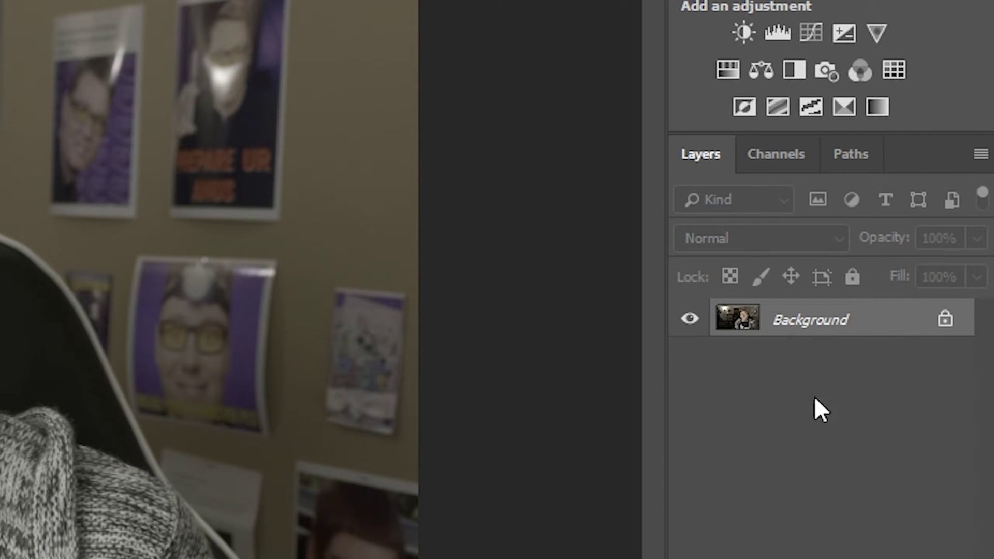
{"action": "left_click_drag", "start_coordinate": [857, 333], "coordinate": [918, 558]}
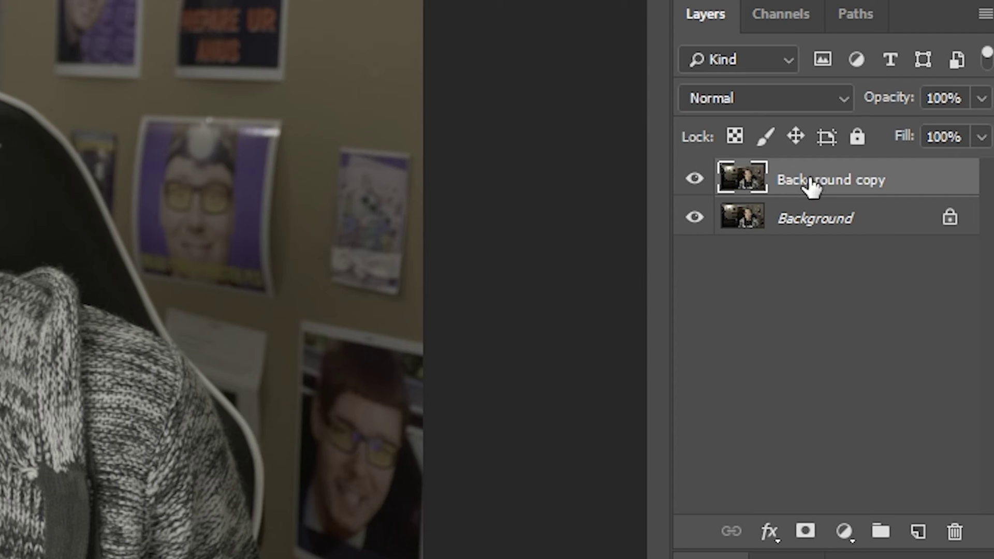
{"action": "left_click", "coordinate": [800, 219]}
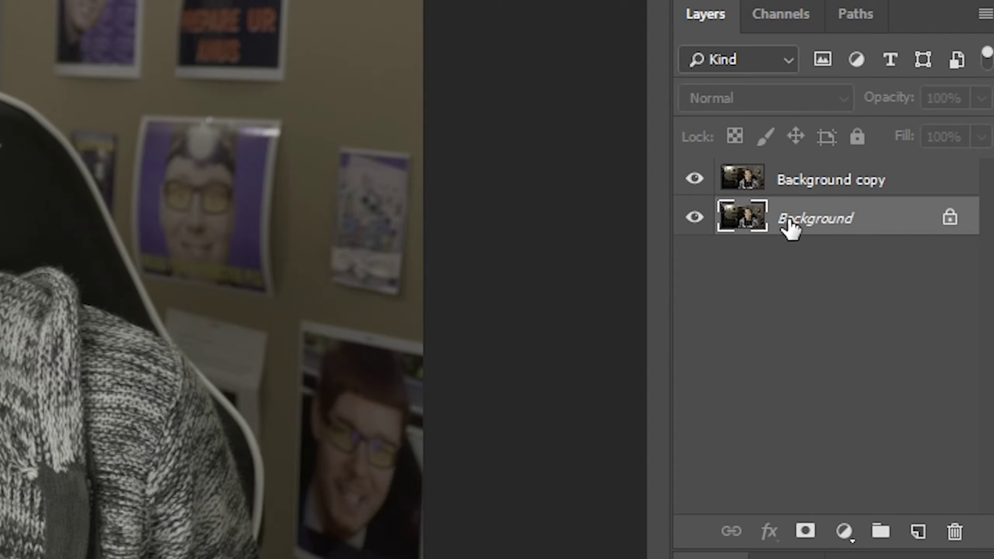
{"action": "left_click", "coordinate": [775, 186]}
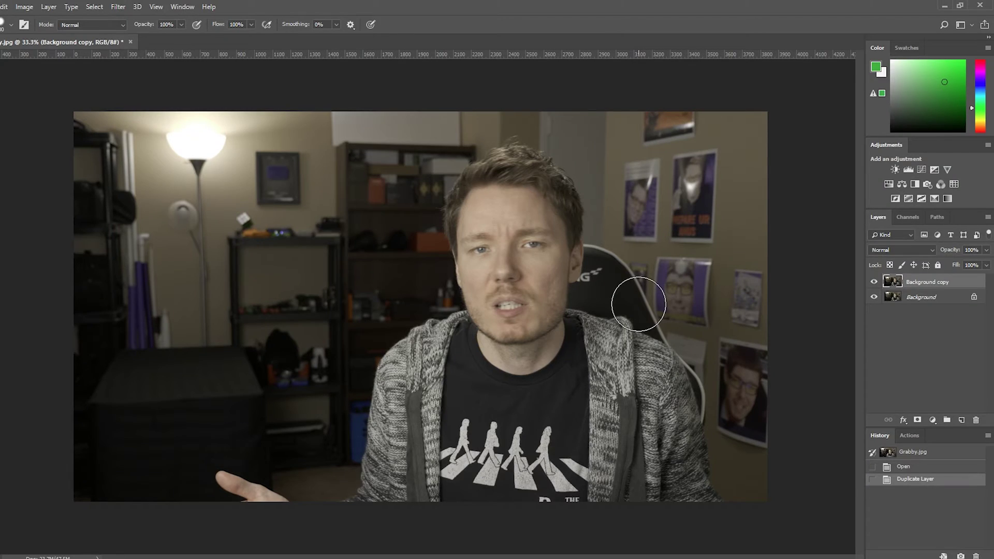
Step: Convert the Background copy layer to black and white with Image > Adjustments > Black & White
{"action": "key", "text": "ctrl"}
{"action": "key", "text": "ctrl+shift+u"}
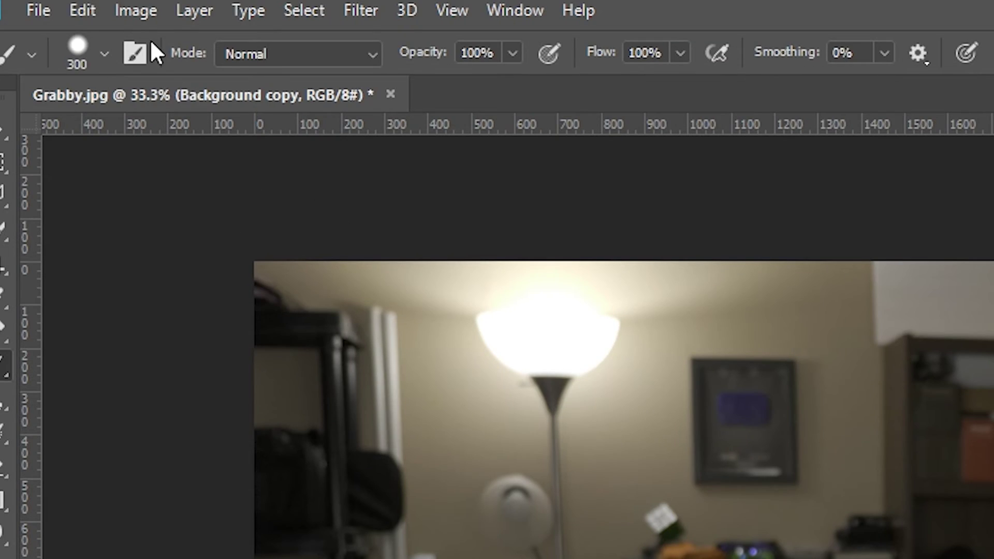
{"action": "left_click", "coordinate": [24, 7]}
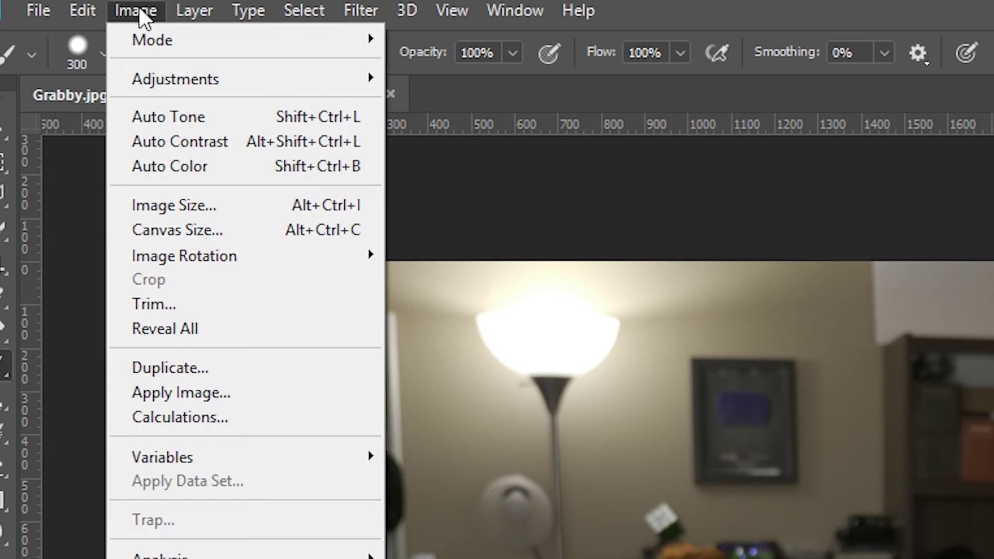
{"action": "mouse_move", "coordinate": [191, 80]}
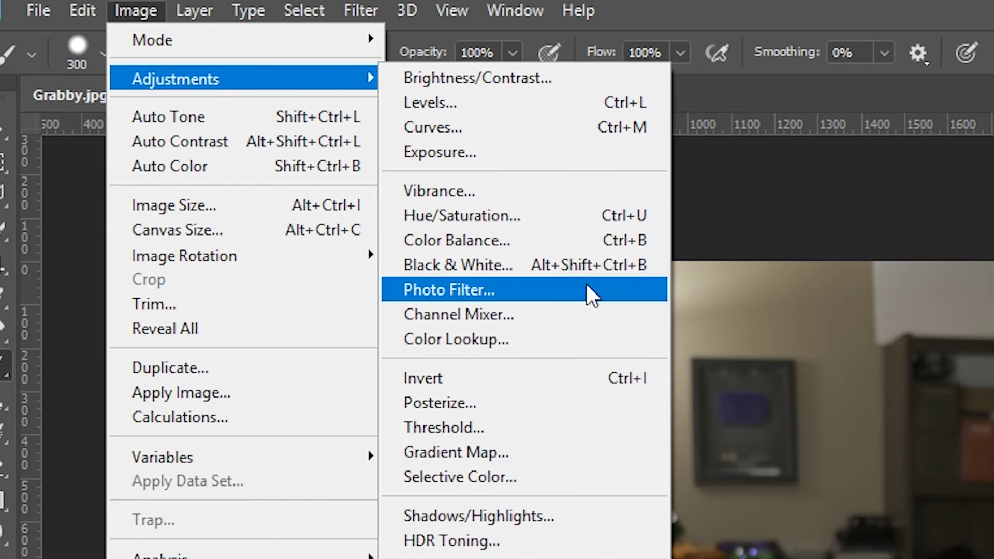
{"action": "left_click", "coordinate": [550, 262]}
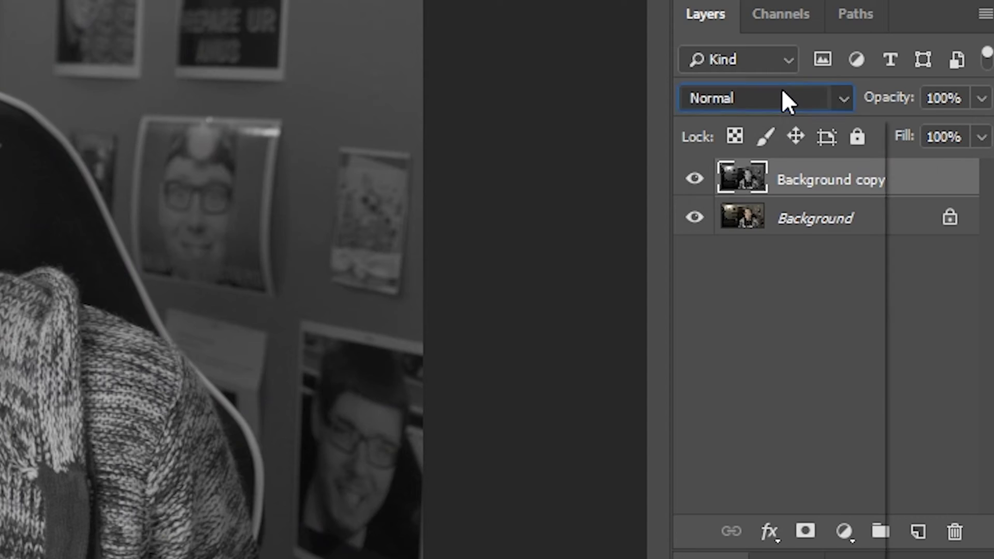
Step: Set the black-and-white Background copy layer's blend mode to Overlay
{"action": "left_click", "coordinate": [909, 248]}
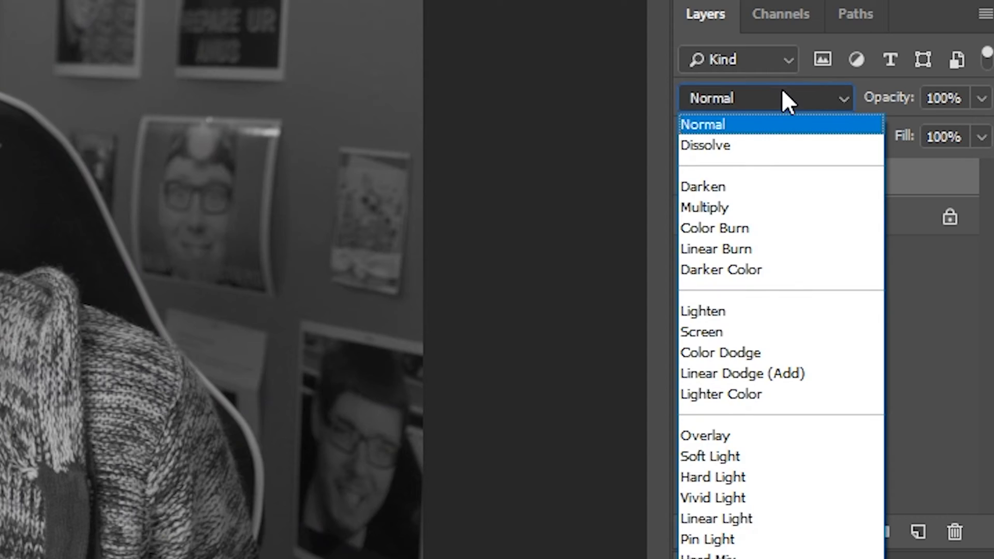
{"action": "left_click", "coordinate": [761, 433]}
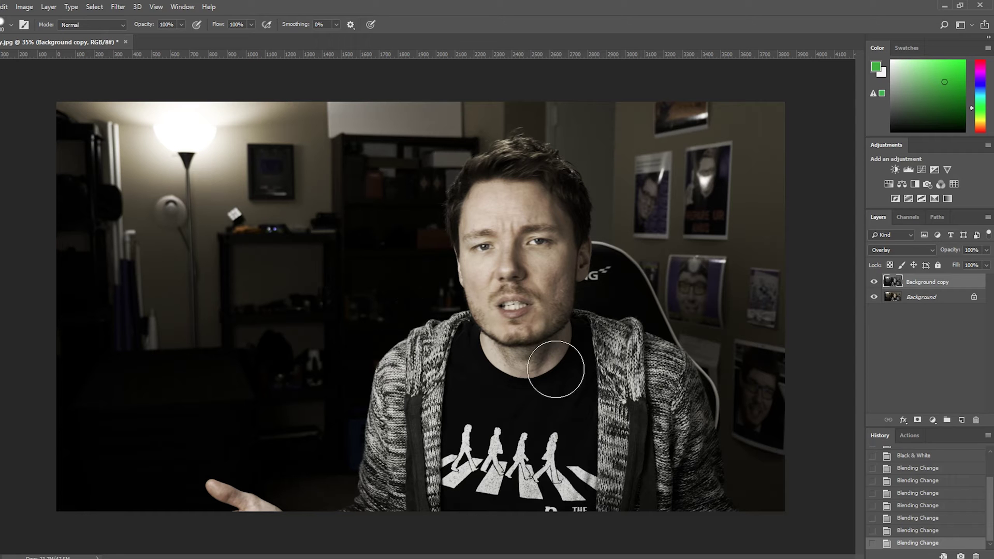
{"action": "key", "text": "v"}
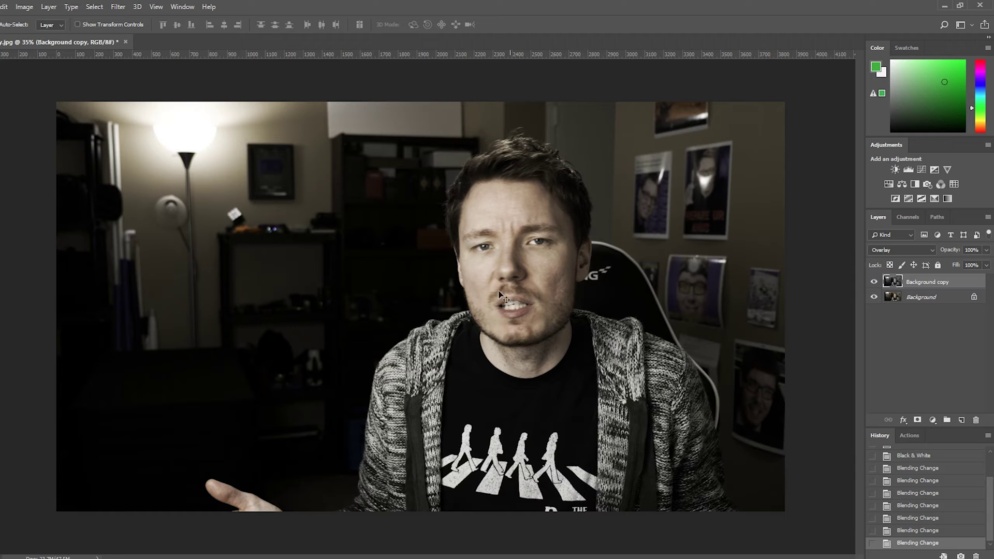
{"action": "scroll", "coordinate": [249, 225], "scroll_direction": "up", "scroll_amount": 5}
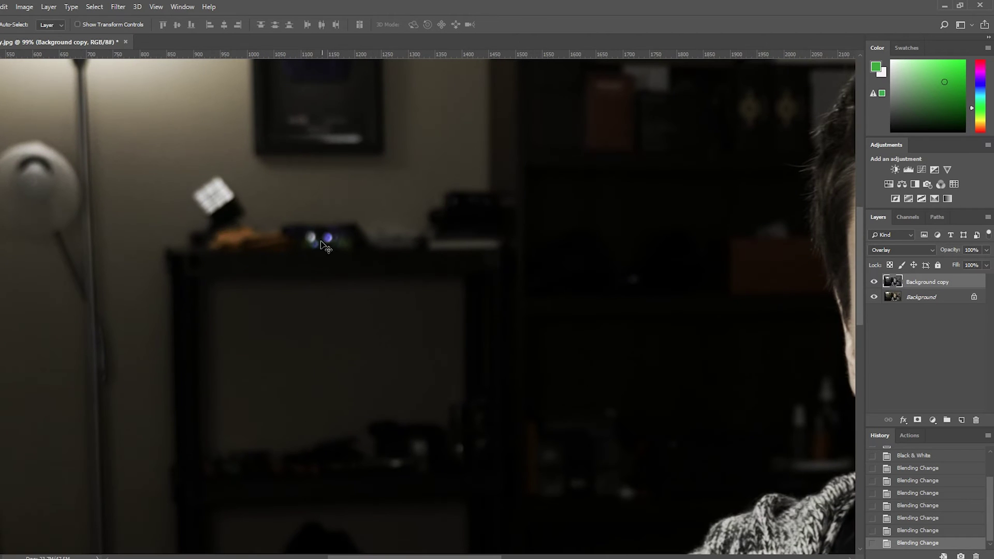
{"action": "scroll", "coordinate": [226, 214], "scroll_direction": "down", "scroll_amount": 6}
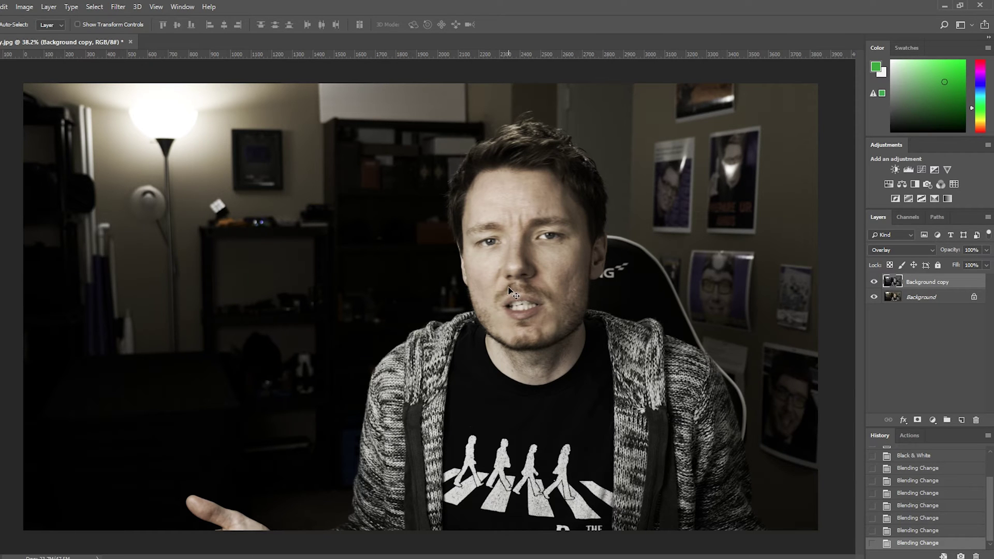
{"action": "scroll", "coordinate": [510, 293], "scroll_direction": "down", "scroll_amount": 2}
{"action": "scroll", "coordinate": [502, 289], "scroll_direction": "up", "scroll_amount": 1}
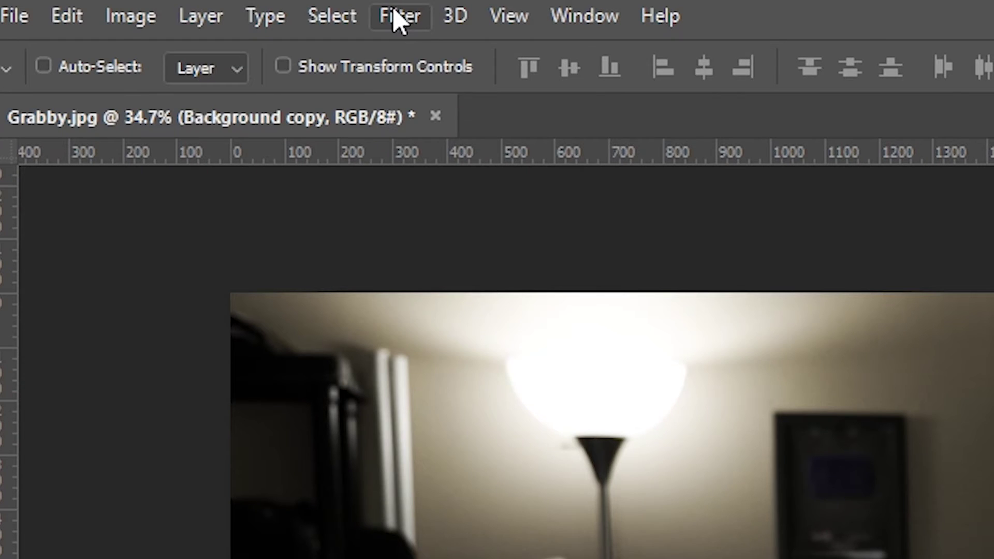
Step: Apply a 20.0-pixel Gaussian Blur to the Overlay Background copy layer
{"action": "left_click", "coordinate": [398, 20]}
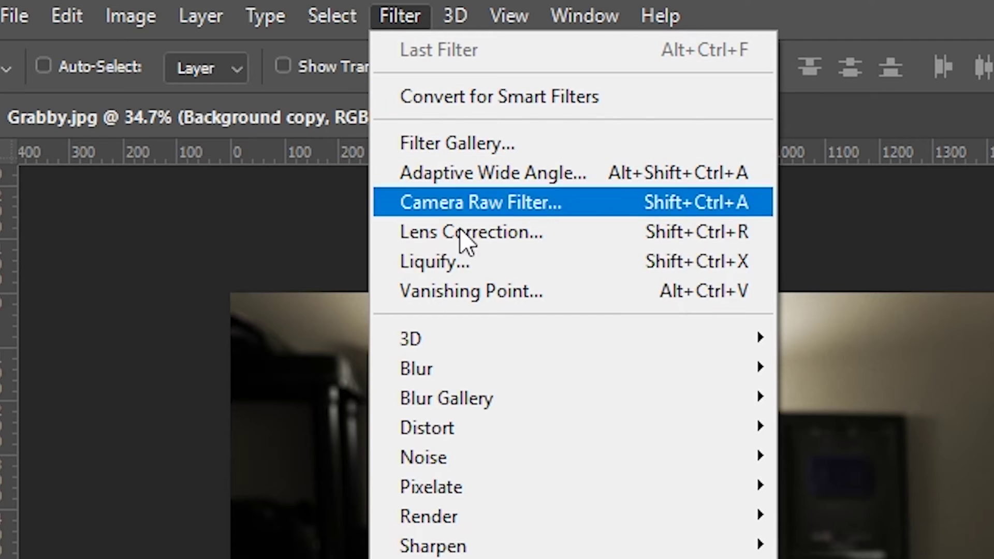
{"action": "mouse_move", "coordinate": [507, 377]}
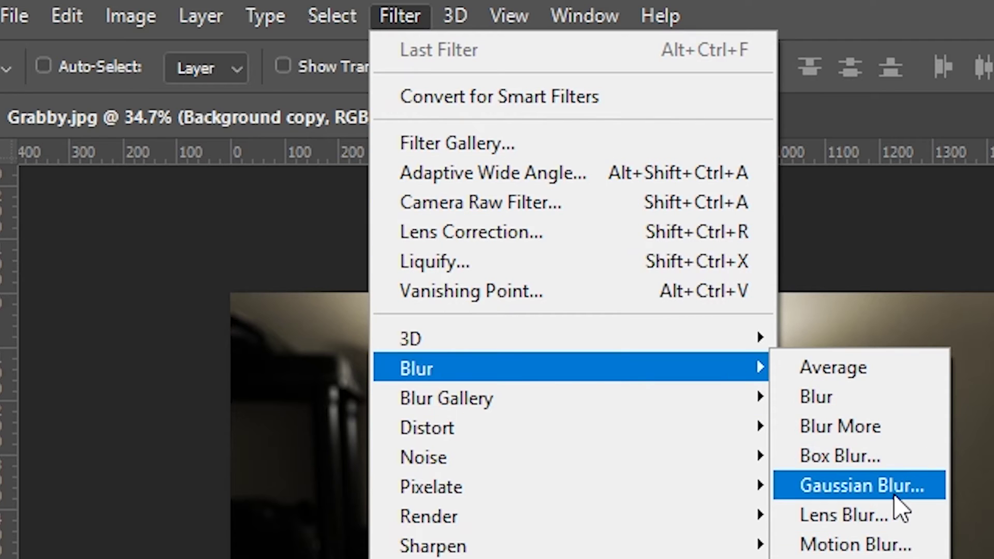
{"action": "left_click", "coordinate": [895, 489]}
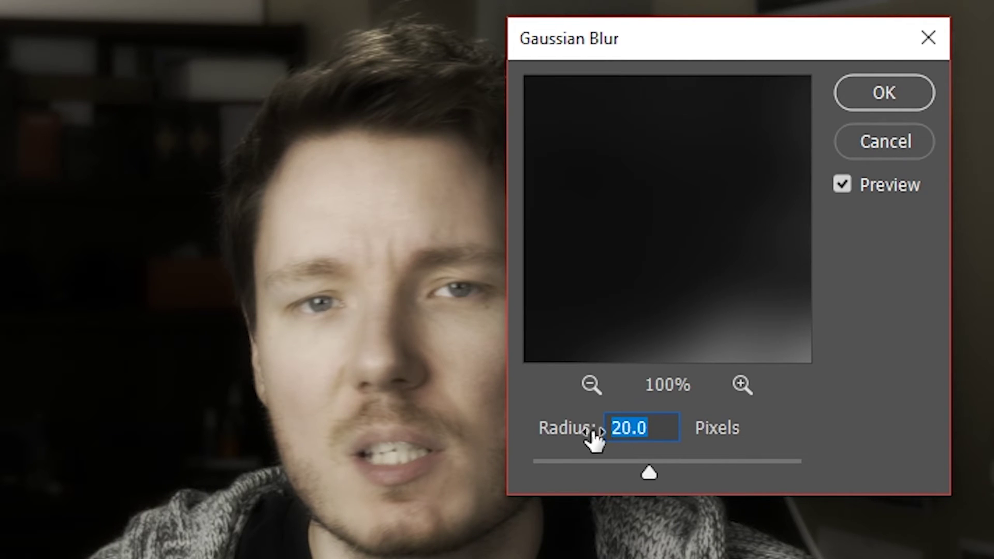
{"action": "key", "text": "Return"}
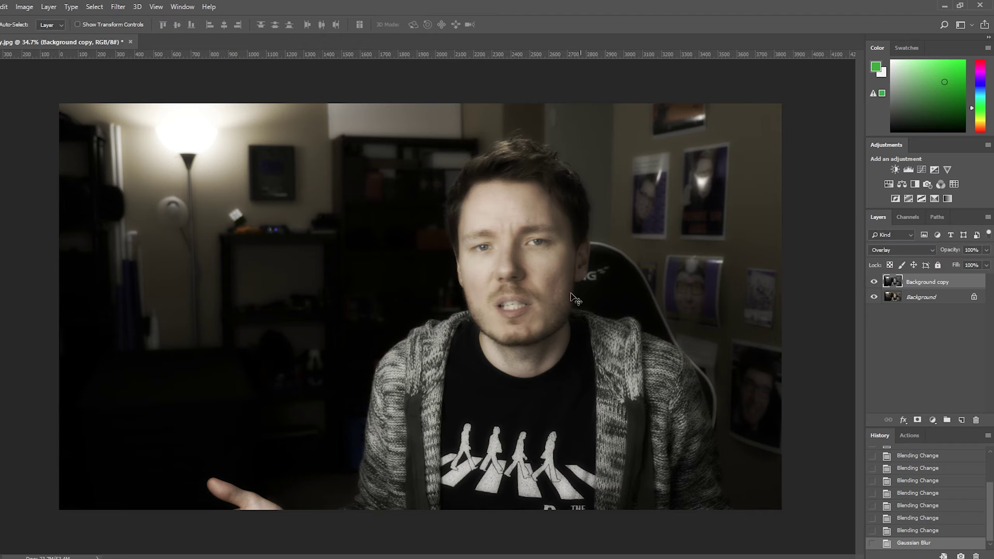
{"action": "scroll", "coordinate": [523, 214], "scroll_direction": "up", "scroll_amount": 5}
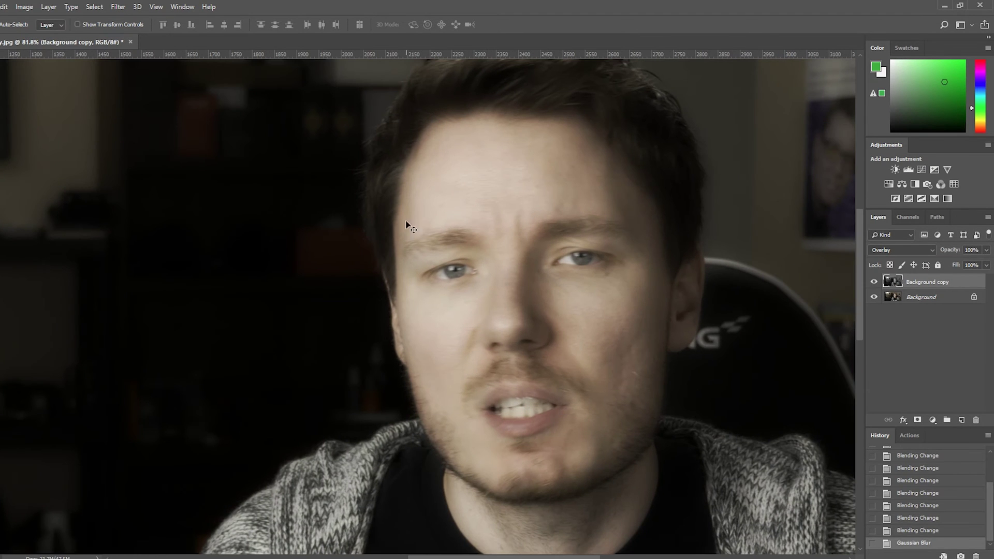
{"action": "scroll", "coordinate": [438, 231], "scroll_direction": "down", "scroll_amount": 5}
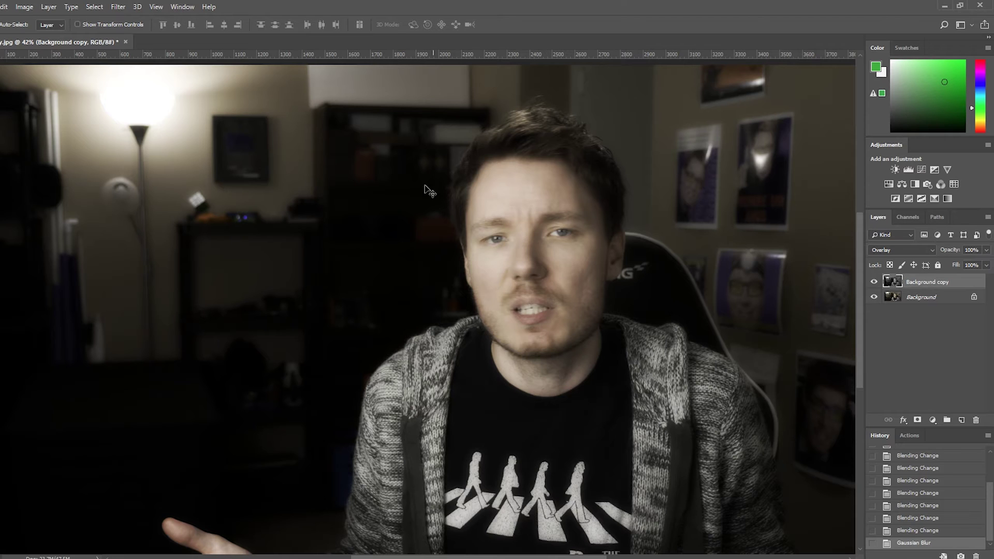
{"action": "scroll", "coordinate": [327, 229], "scroll_direction": "down", "scroll_amount": 1}
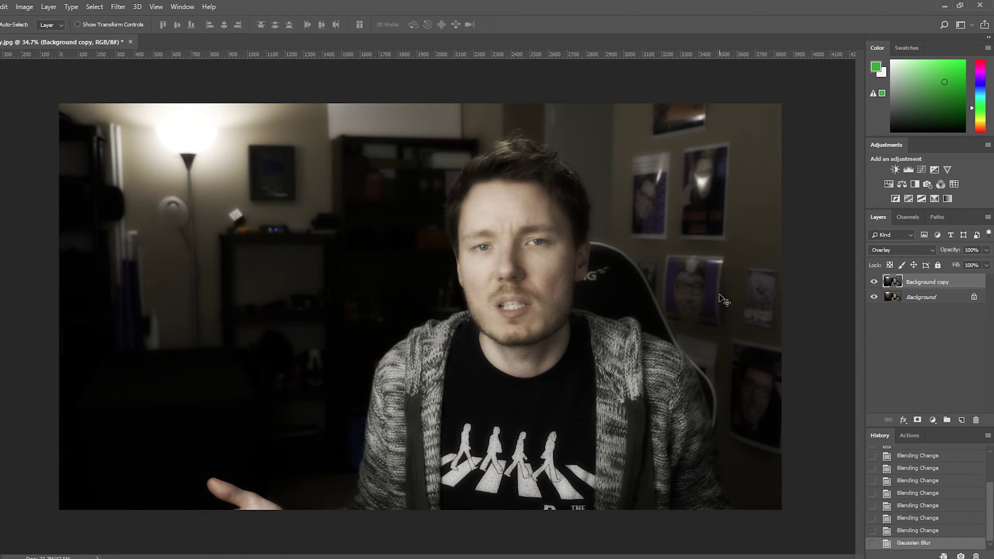
{"action": "left_click", "coordinate": [874, 282]}
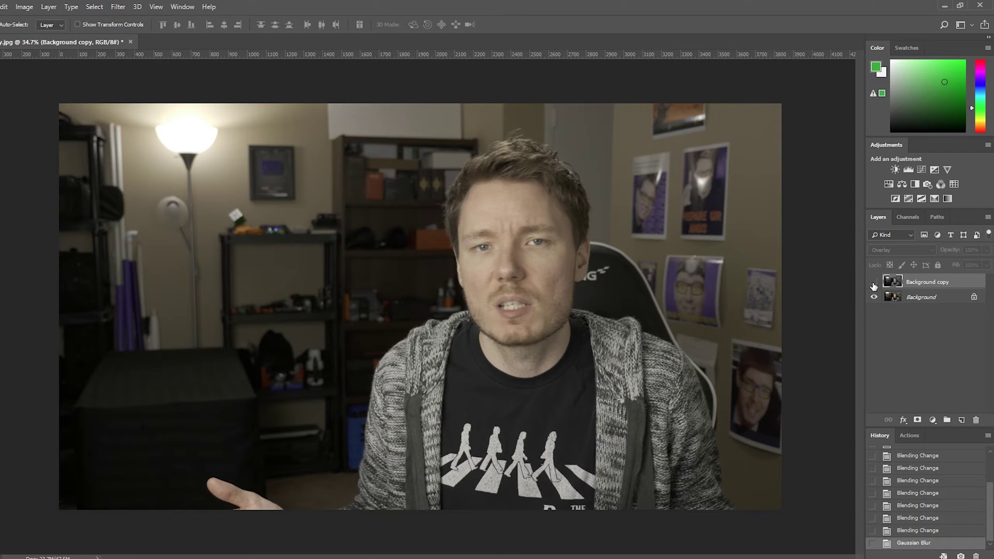
{"action": "left_click", "coordinate": [901, 295]}
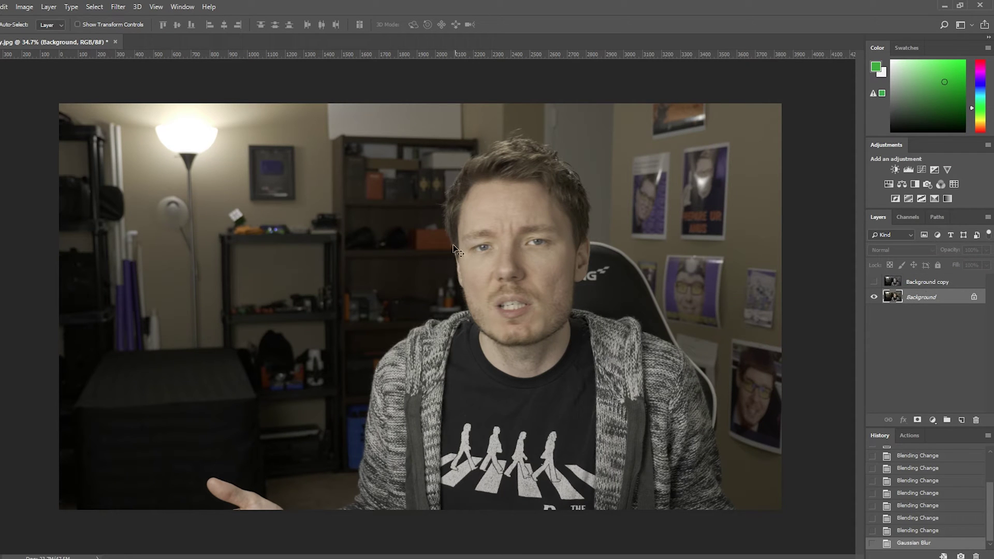
{"action": "left_click", "coordinate": [118, 6]}
{"action": "mouse_move", "coordinate": [163, 130]}
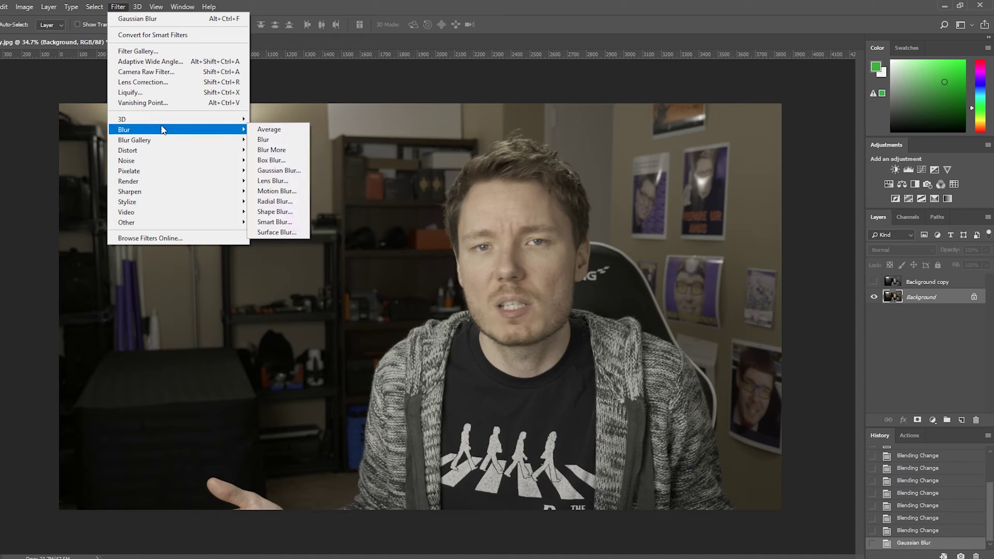
{"action": "left_click", "coordinate": [278, 170]}
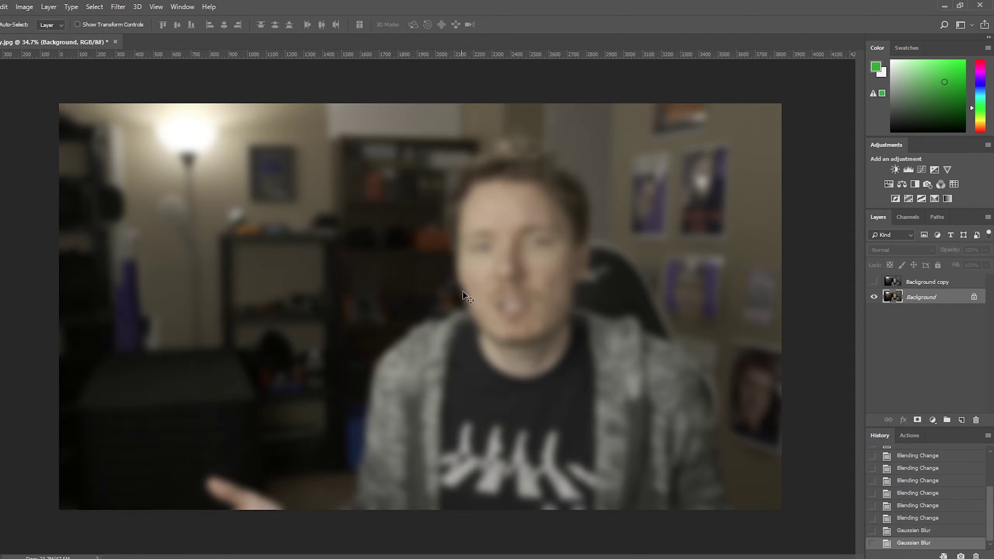
{"action": "key", "text": "ctrl+z"}
{"action": "left_click", "coordinate": [874, 282]}
{"action": "left_click", "coordinate": [926, 282]}
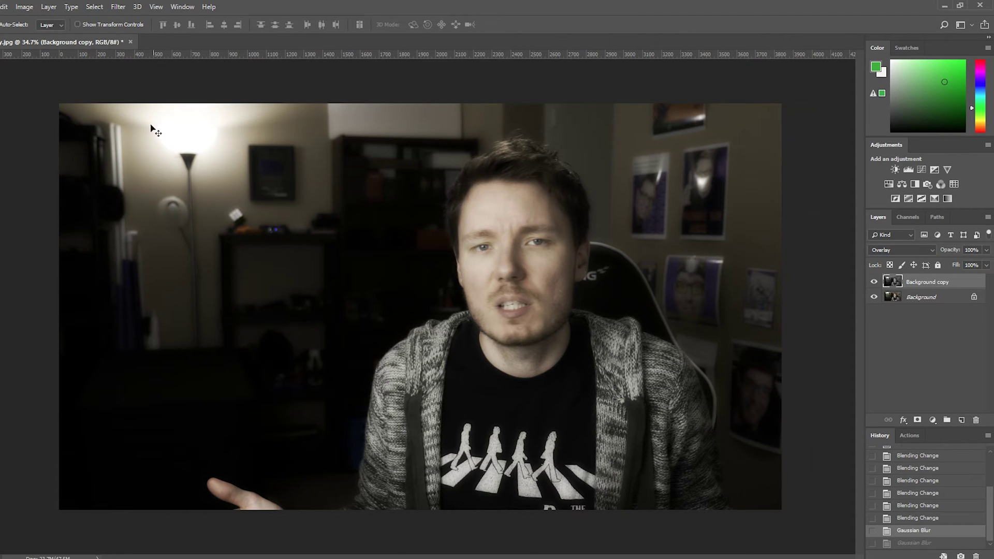
{"action": "scroll", "coordinate": [186, 139], "scroll_direction": "up", "scroll_amount": 3}
{"action": "scroll", "coordinate": [309, 242], "scroll_direction": "down", "scroll_amount": 4}
{"action": "scroll", "coordinate": [308, 242], "scroll_direction": "right", "scroll_amount": 5}
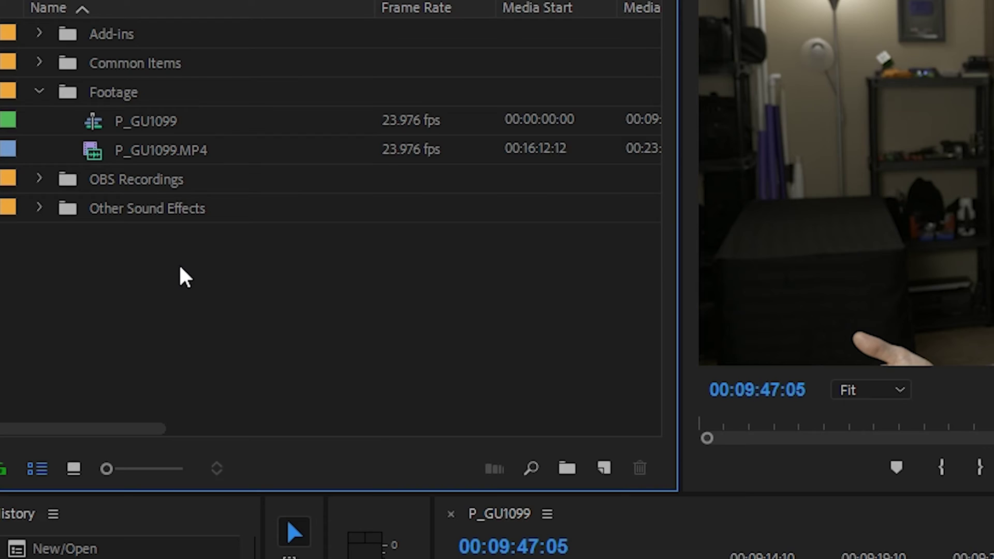
Step: Add a new 3840×2160 Adjustment Layer from the Project panel and drop it on V2 over the clip
{"action": "right_click", "coordinate": [46, 221]}
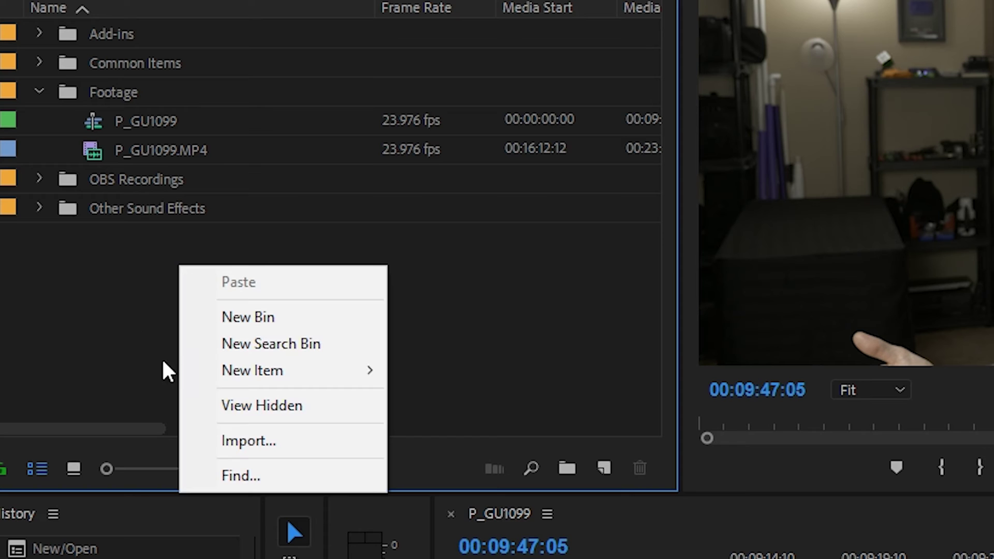
{"action": "mouse_move", "coordinate": [328, 383]}
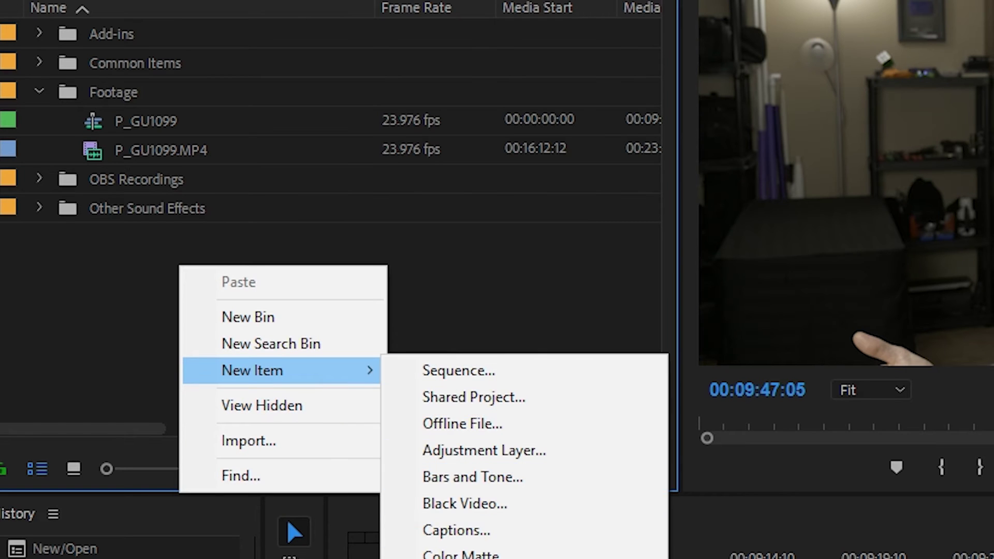
{"action": "left_click", "coordinate": [482, 446]}
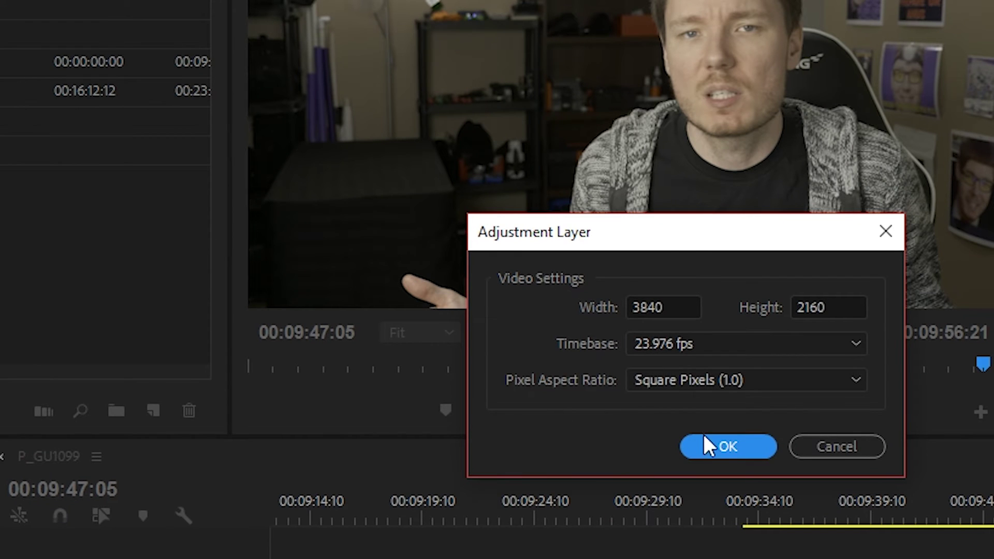
{"action": "left_click", "coordinate": [748, 444]}
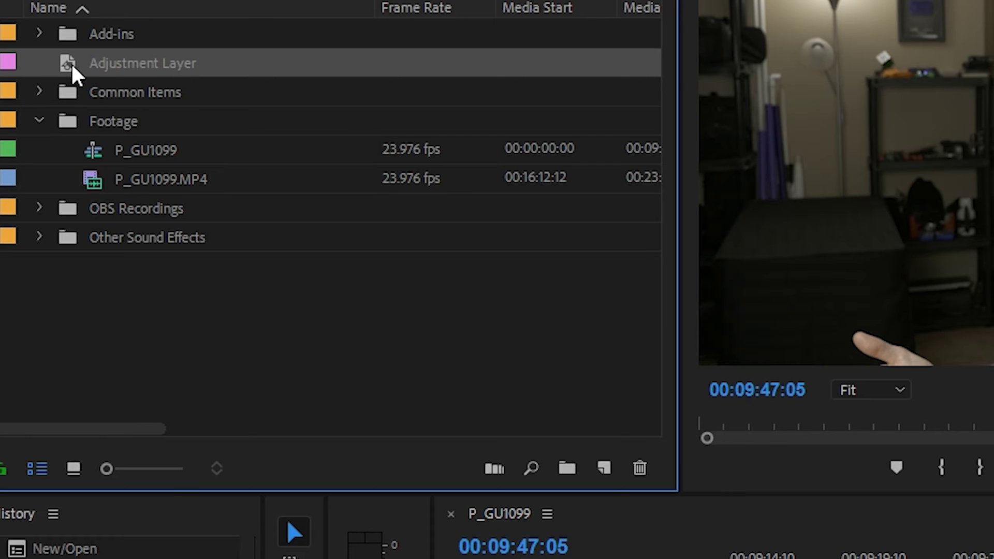
{"action": "left_click_drag", "start_coordinate": [73, 75], "coordinate": [732, 429]}
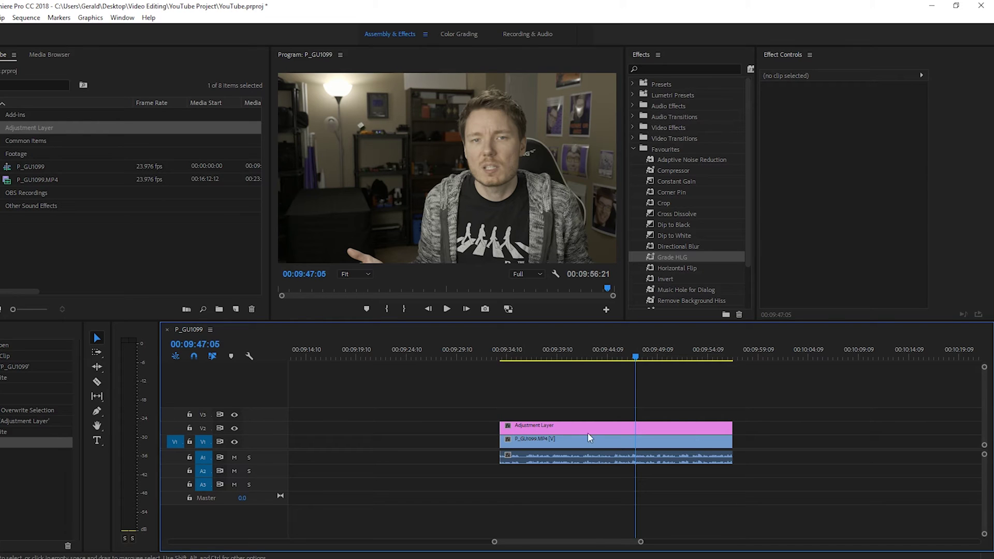
{"action": "left_click", "coordinate": [633, 429]}
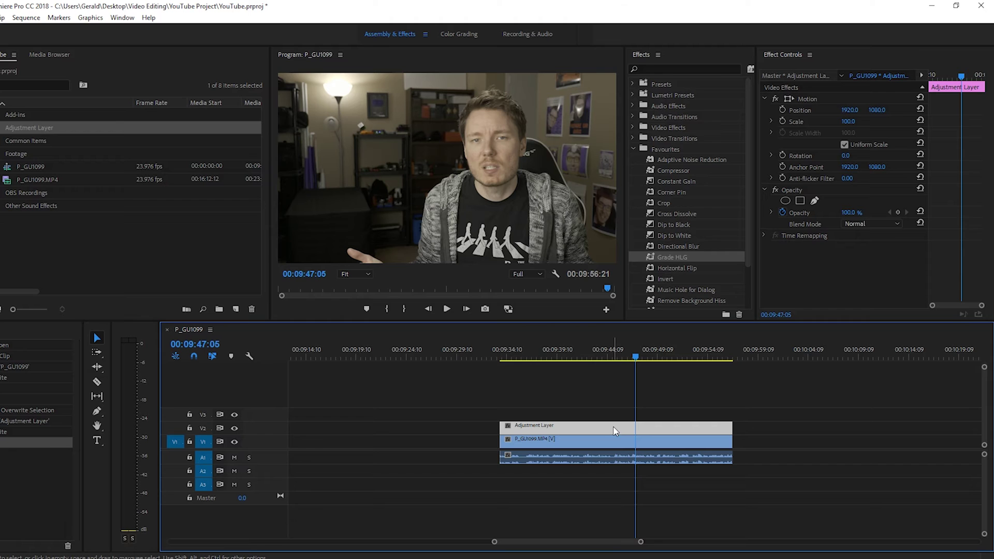
Step: Search 'black white' in Effects and drop Black & White onto the V2 adjustment layer
{"action": "left_click", "coordinate": [691, 68]}
{"action": "type", "text": "black white"}
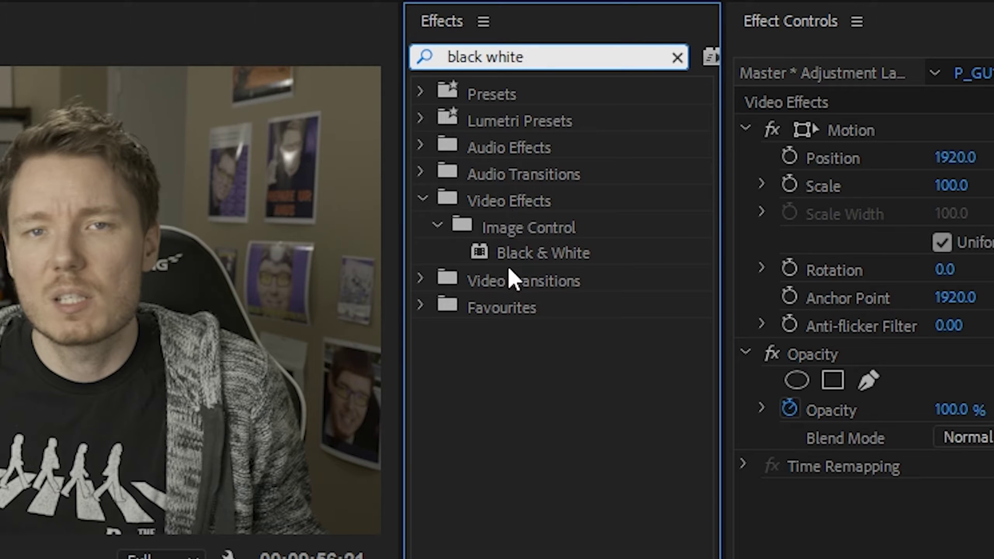
{"action": "left_click", "coordinate": [479, 253]}
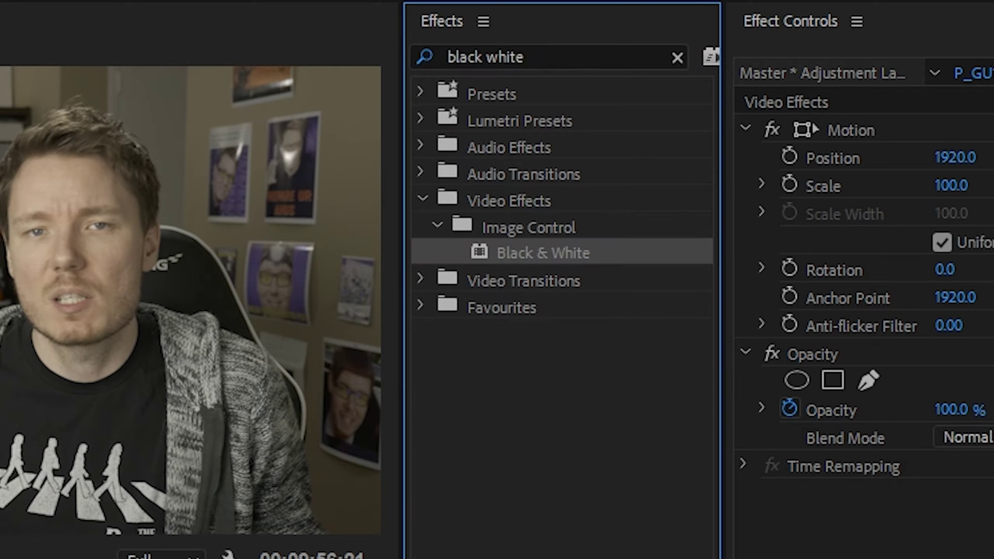
{"action": "left_click_drag", "start_coordinate": [478, 253], "coordinate": [608, 423]}
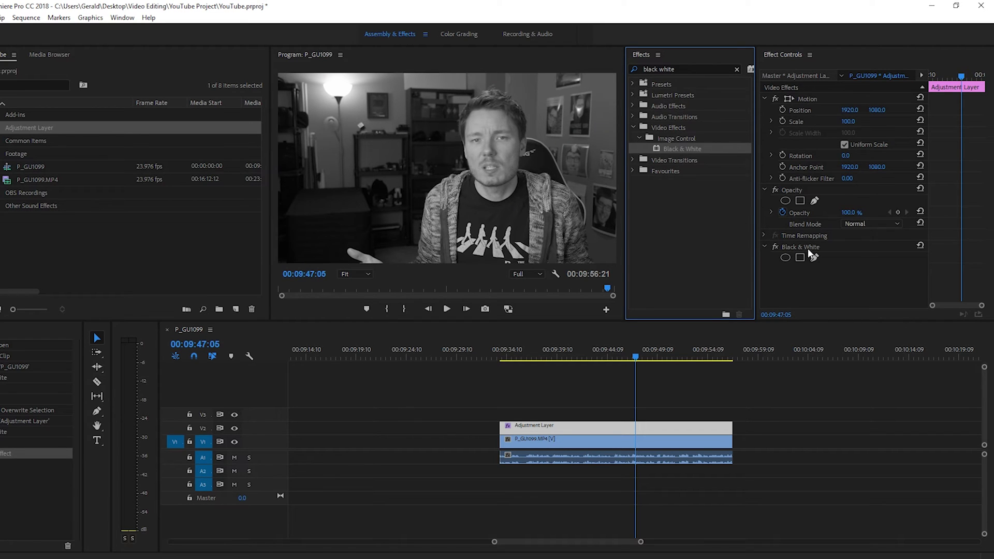
Step: Set the Black & White adjustment layer's Opacity blend mode to Overlay
{"action": "left_click", "coordinate": [642, 424]}
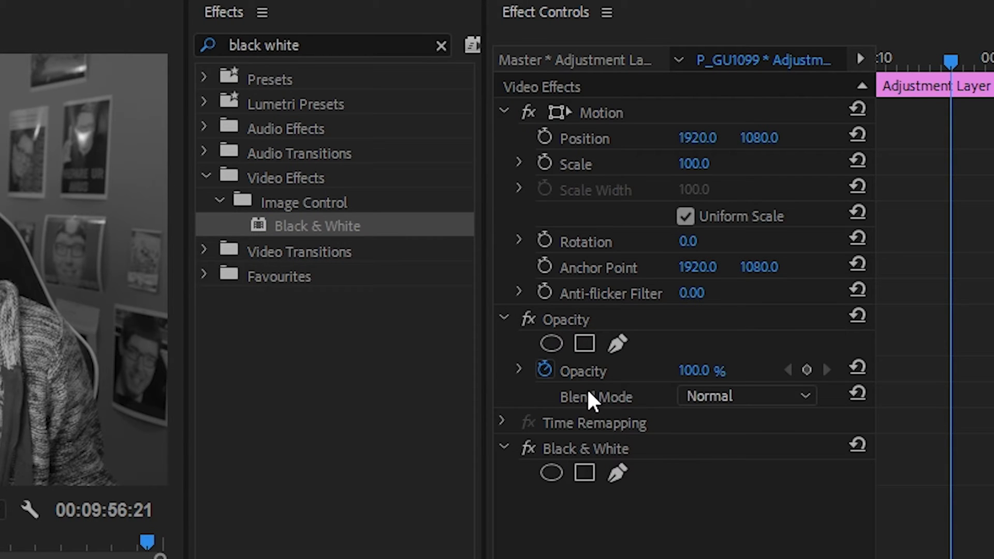
{"action": "left_click", "coordinate": [741, 402]}
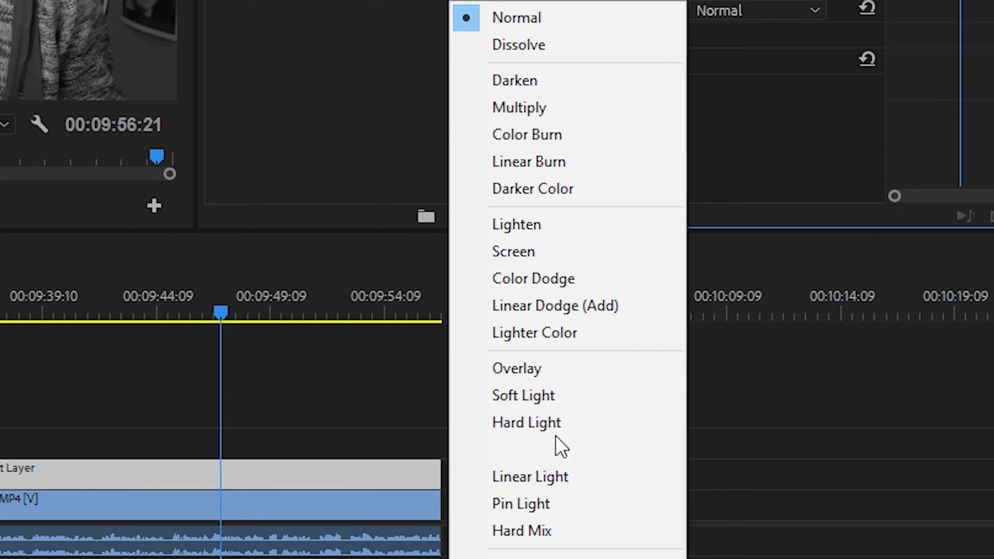
{"action": "left_click", "coordinate": [557, 362]}
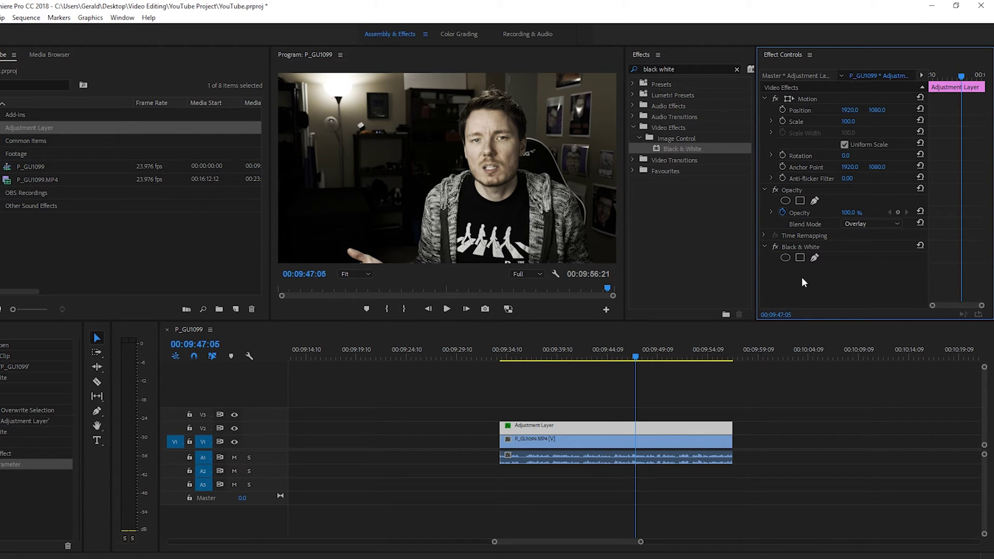
Step: Search 'gaussi' and apply Gaussian Blur to the Adjustment Layer clip
{"action": "left_click", "coordinate": [737, 69]}
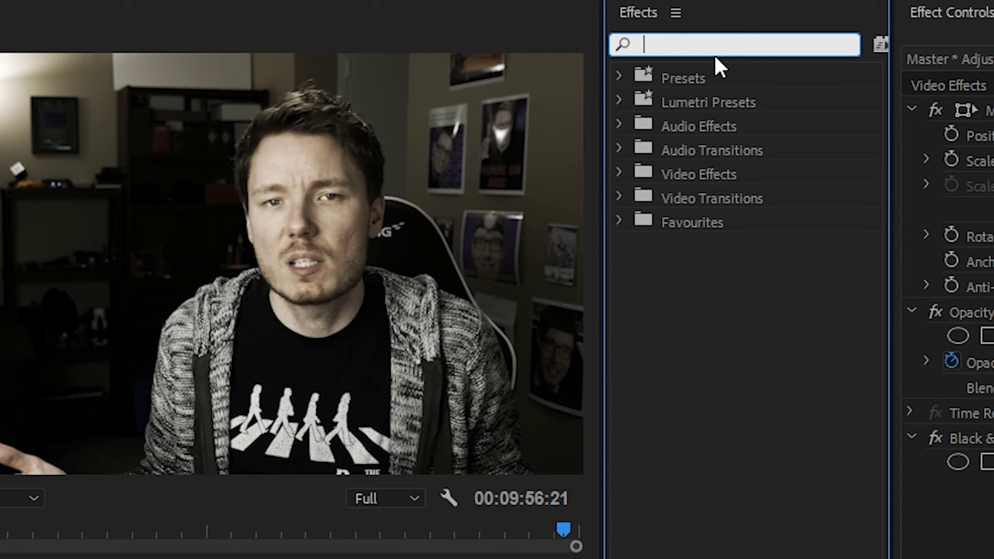
{"action": "type", "text": "gaussi"}
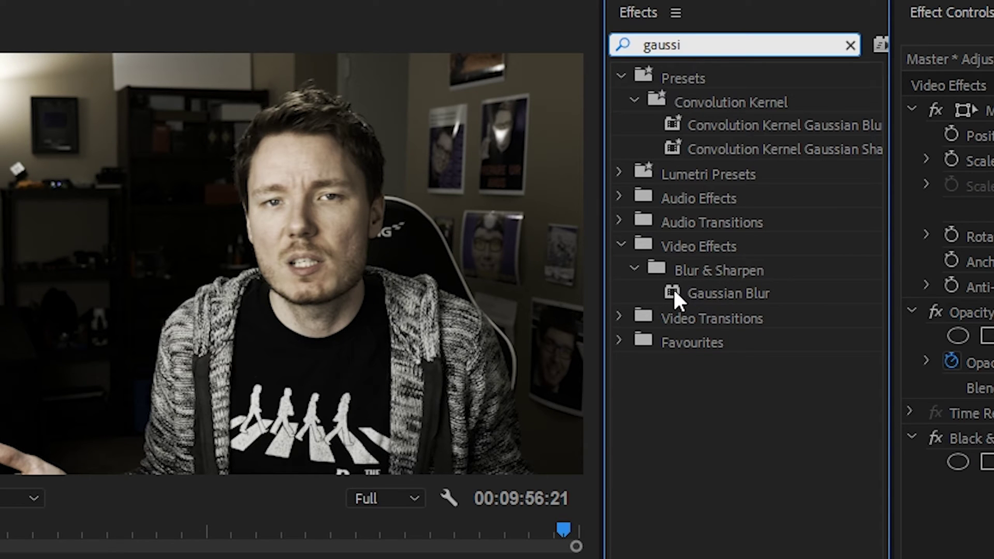
{"action": "left_click_drag", "start_coordinate": [672, 288], "coordinate": [580, 558]}
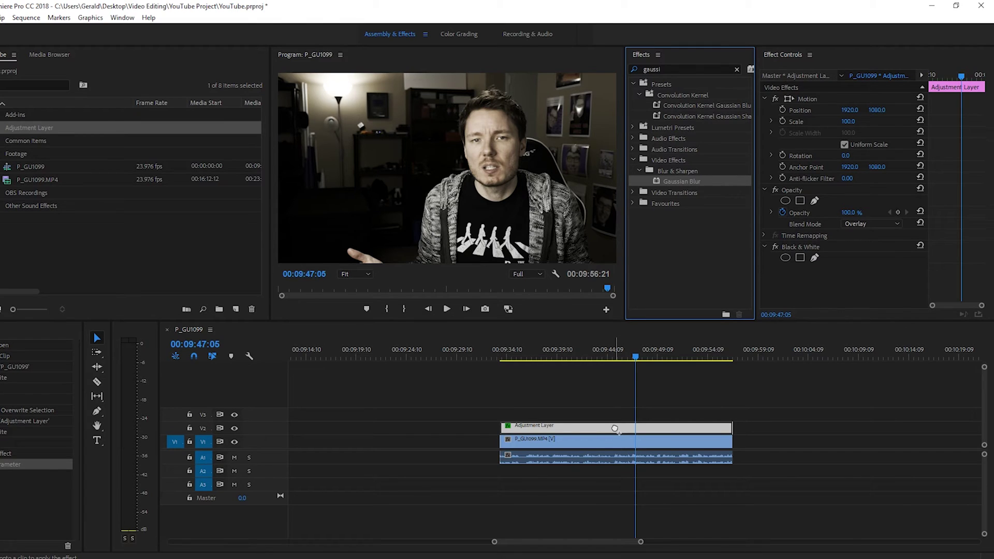
{"action": "left_click_drag", "start_coordinate": [614, 428], "coordinate": [614, 429]}
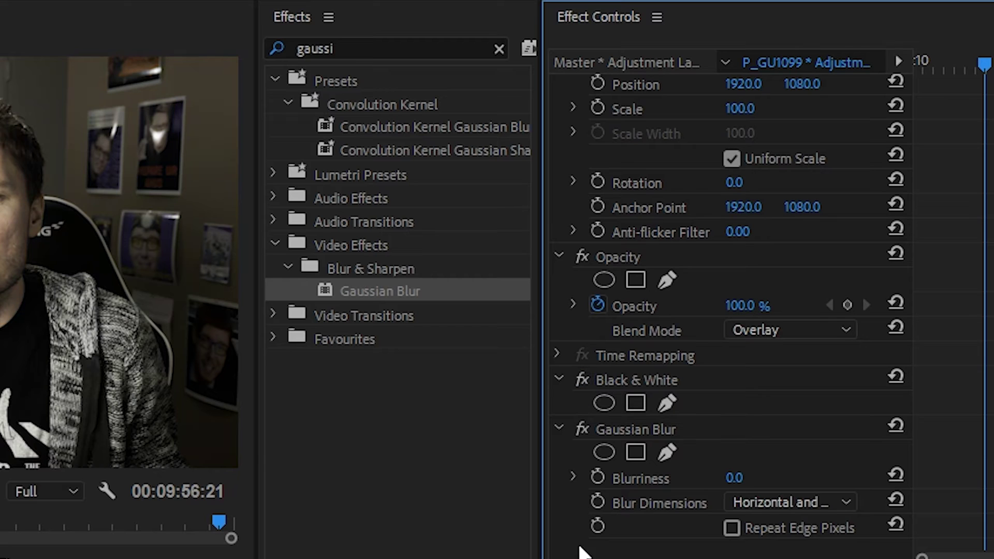
Step: Set the Gaussian Blur's Blurriness to 50.0 and view the result in an enlarged Program Monitor
{"action": "left_click", "coordinate": [581, 432]}
{"action": "left_click", "coordinate": [573, 476]}
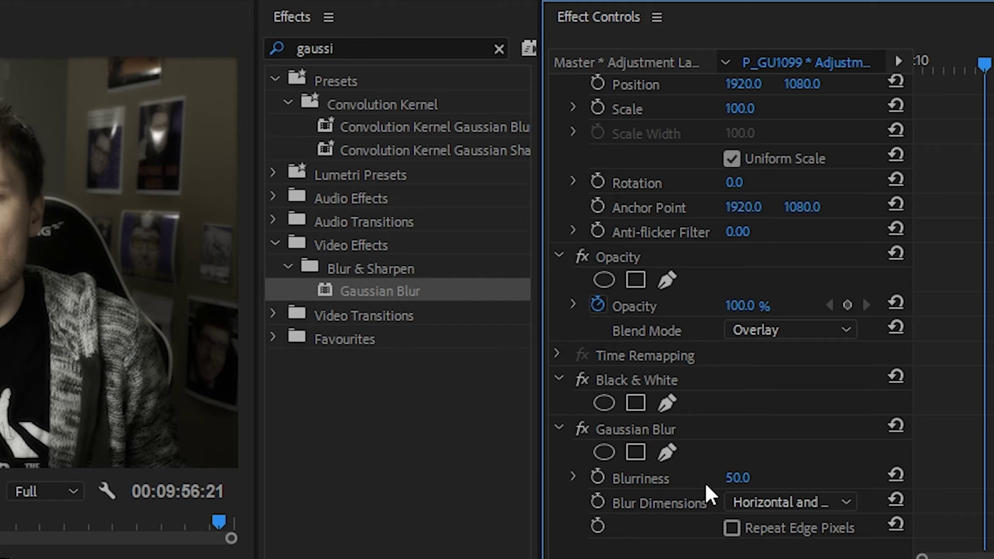
{"action": "key", "text": "grave"}
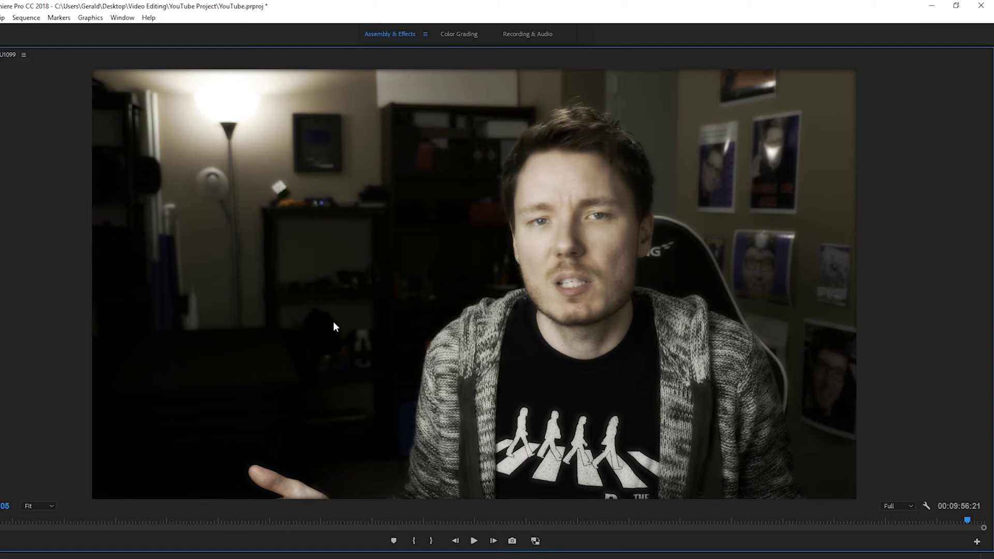
Step: Compare against the Photoshop still, then restore Premiere's full editing layout
{"action": "left_click", "coordinate": [200, 540]}
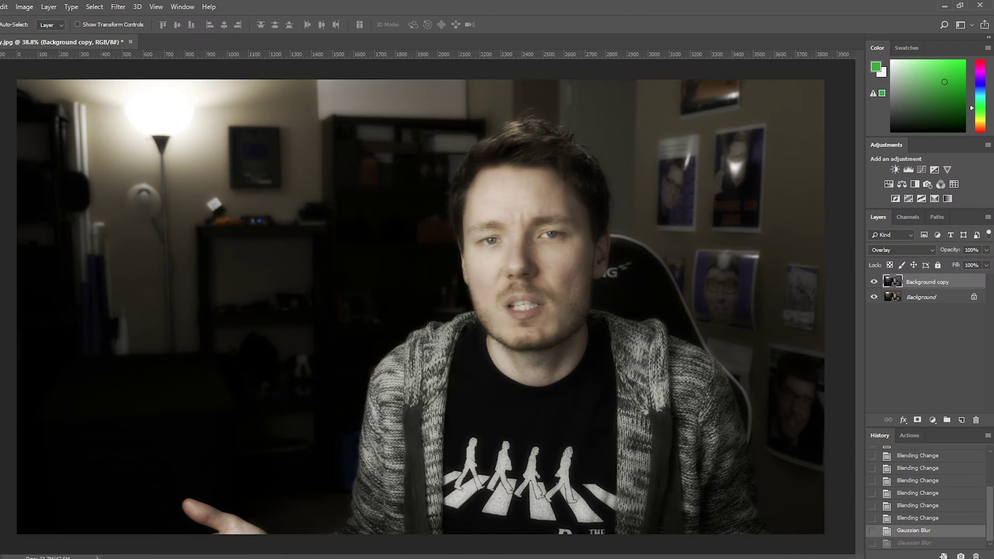
{"action": "key", "text": "alt+Tab"}
{"action": "key", "text": "alt+Tab"}
{"action": "key", "text": "alt+Tab"}
{"action": "key", "text": "grave"}
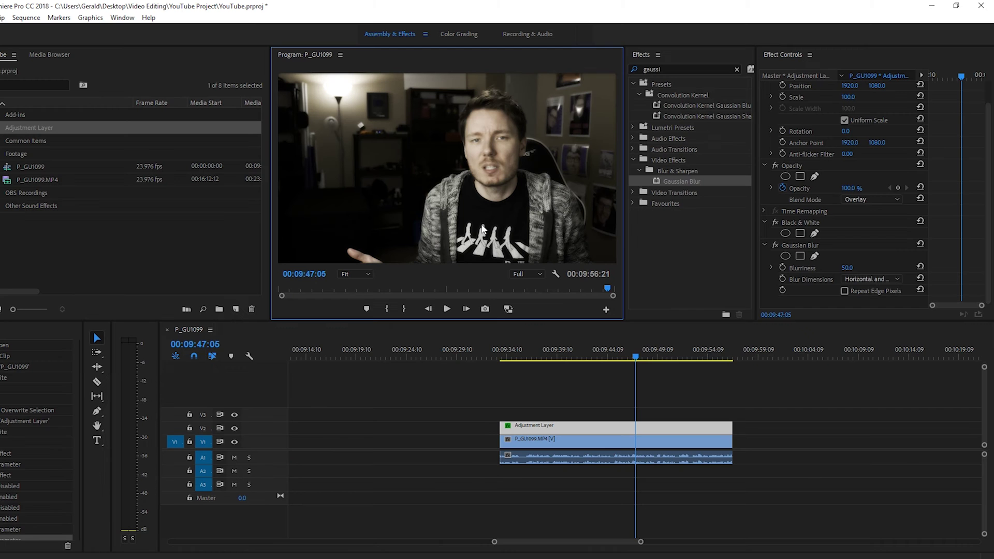
Step: Play the graded clip from 09:42:22 with the Program Monitor maximized
{"action": "left_click", "coordinate": [593, 356]}
{"action": "key", "text": "space"}
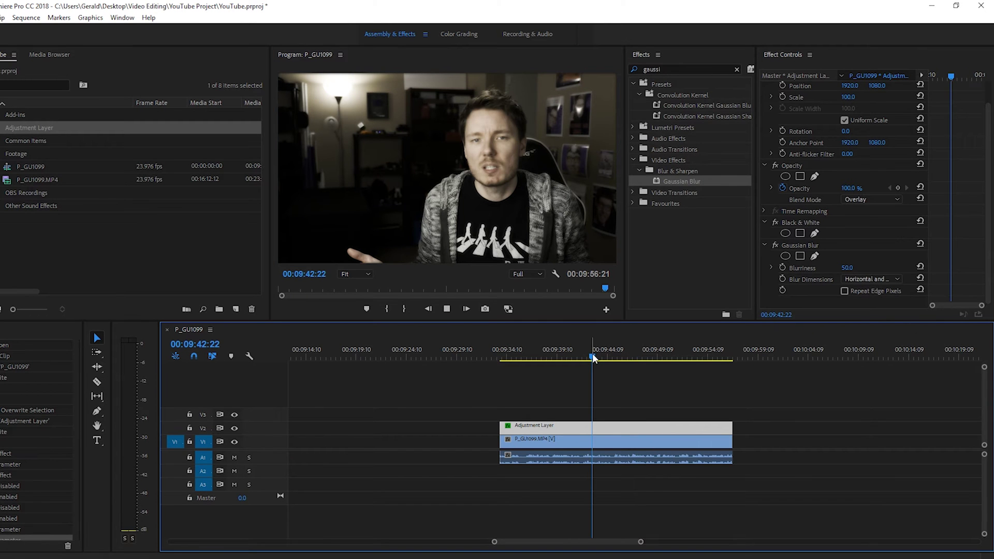
{"action": "key", "text": "space"}
{"action": "key", "text": "grave"}
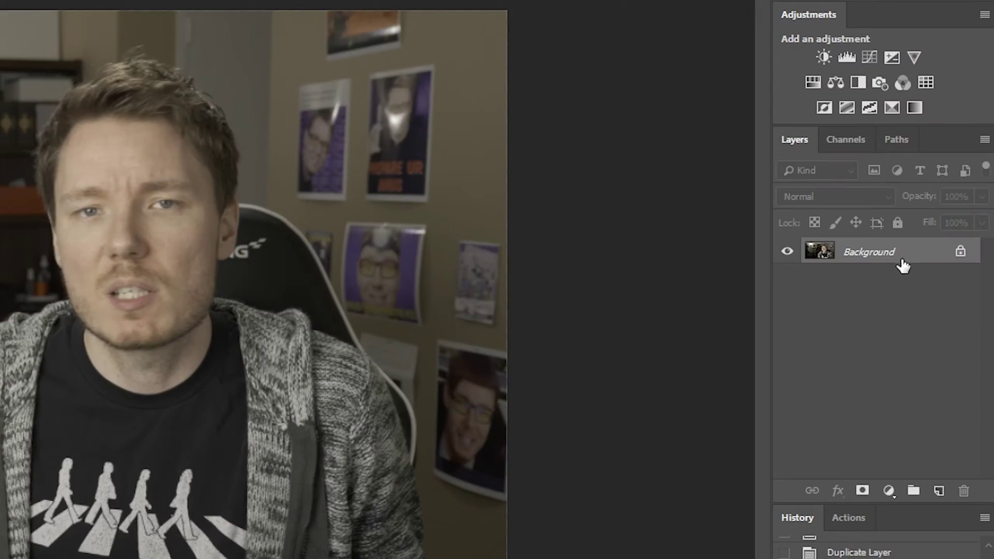
Step: Duplicate the Background layer twice and hide the top Background copy
{"action": "left_click_drag", "start_coordinate": [902, 265], "coordinate": [939, 490]}
{"action": "left_click_drag", "start_coordinate": [918, 277], "coordinate": [939, 490]}
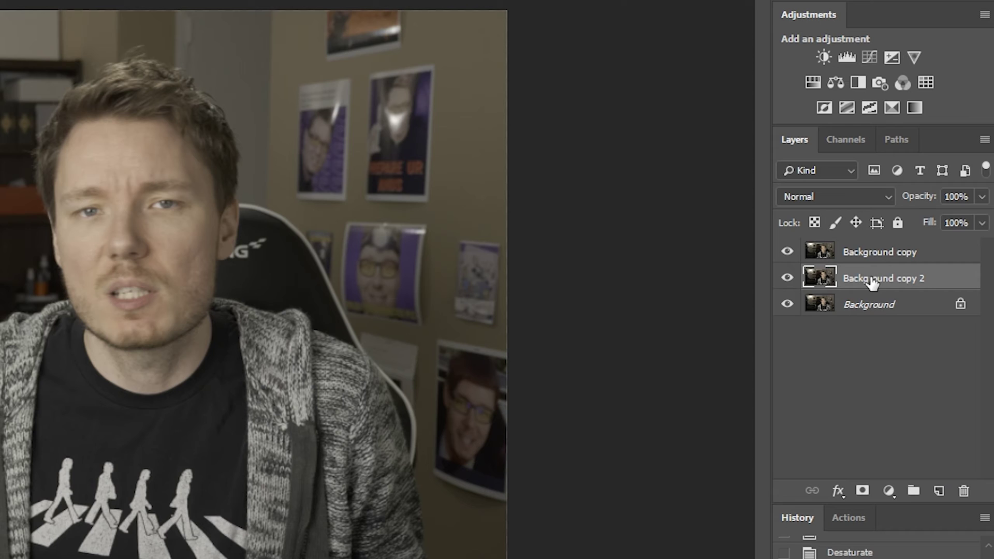
{"action": "left_click", "coordinate": [787, 252]}
Step: Desaturate Background copy 2 to greyscale and invert it into a negative
{"action": "key", "text": "shift+alt+n"}
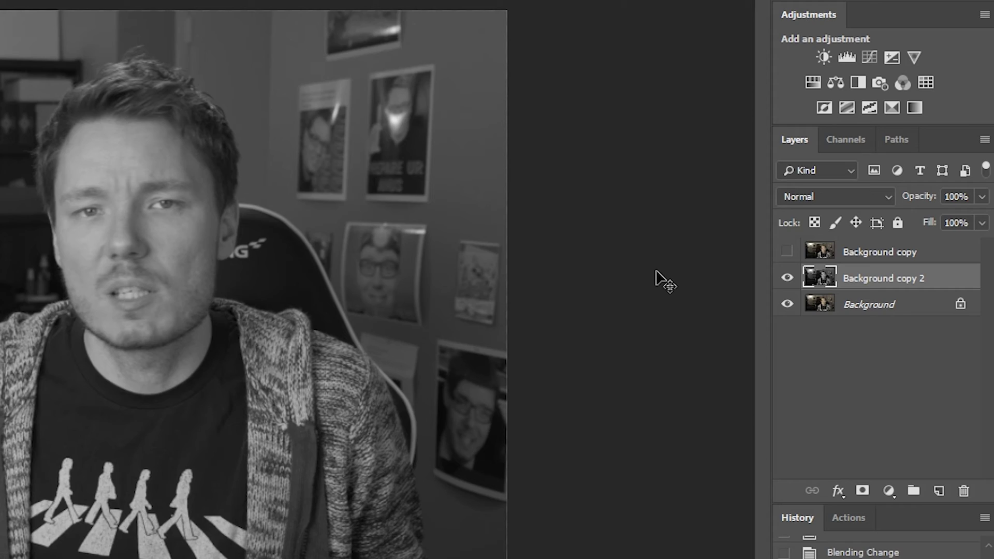
{"action": "key", "text": "ctrl+i"}
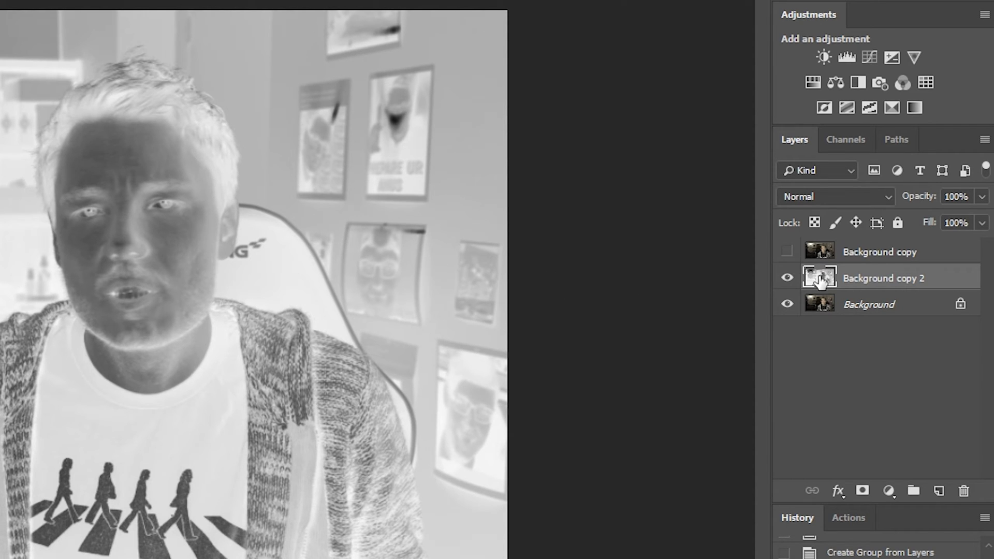
{"action": "left_click", "coordinate": [851, 192]}
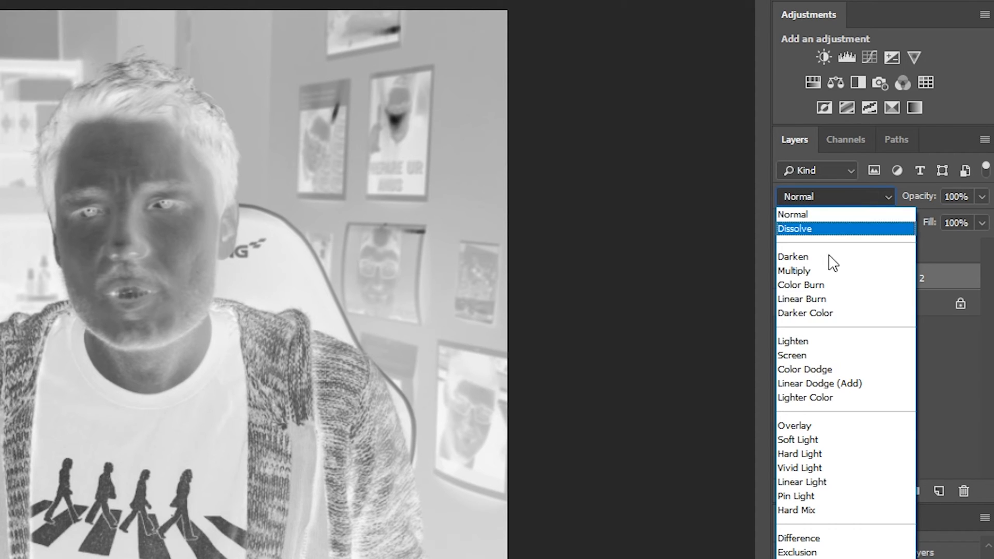
Step: Blend Background copy 2 in Soft Light and blur it with a 20-pixel Gaussian Blur
{"action": "left_click", "coordinate": [812, 441]}
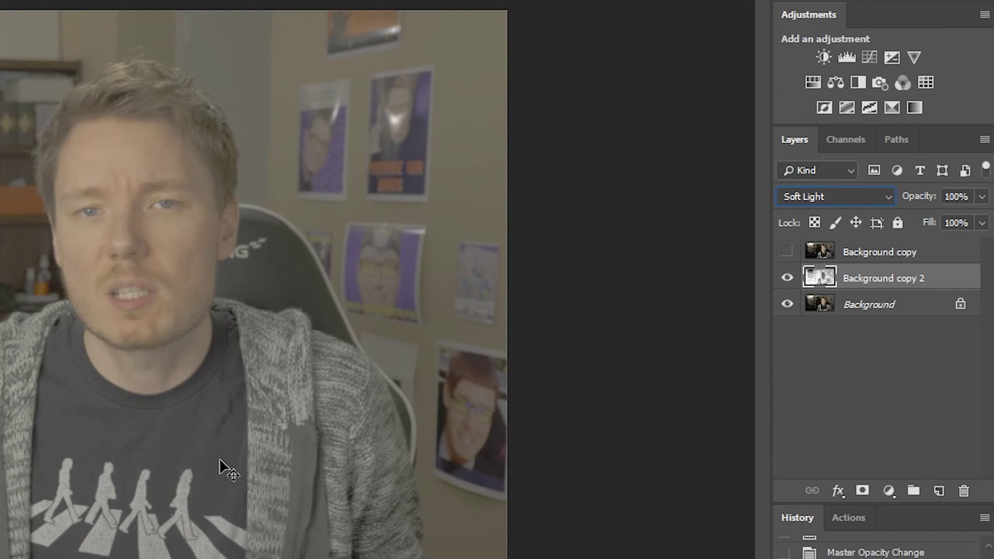
{"action": "key", "text": "ctrl+alt+f"}
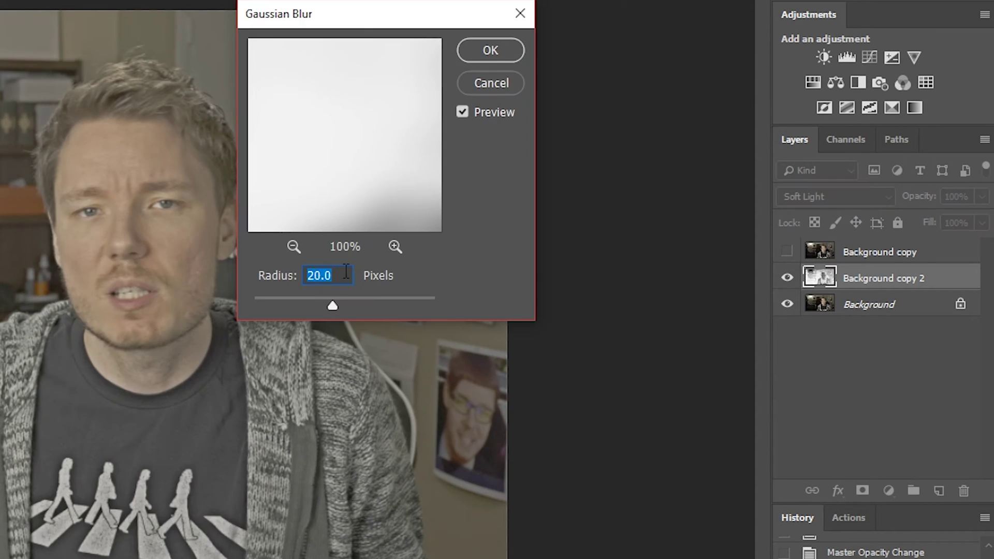
{"action": "key", "text": "Return"}
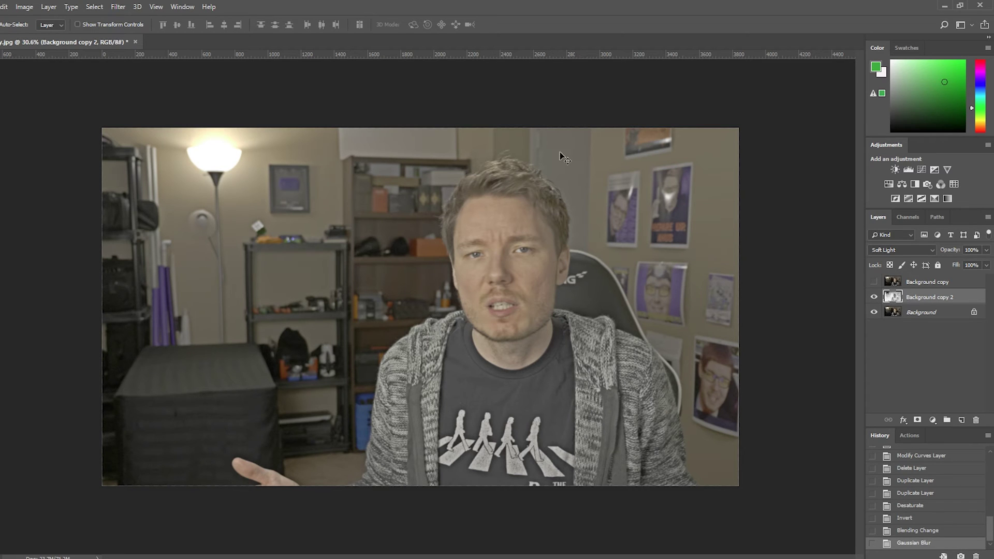
{"action": "left_click", "coordinate": [926, 282]}
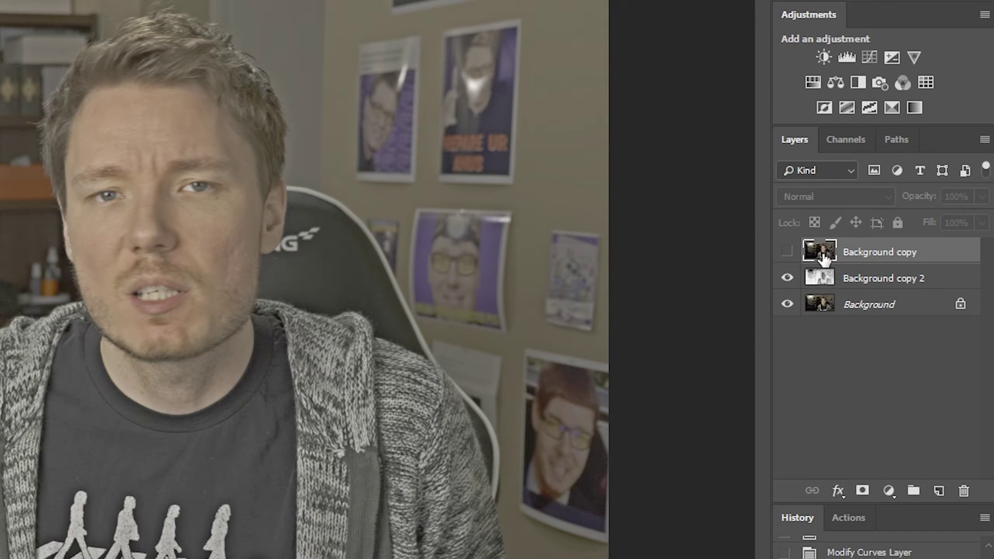
Step: Show the top Background copy, blended in Linear Light at 33% opacity
{"action": "left_click", "coordinate": [787, 252]}
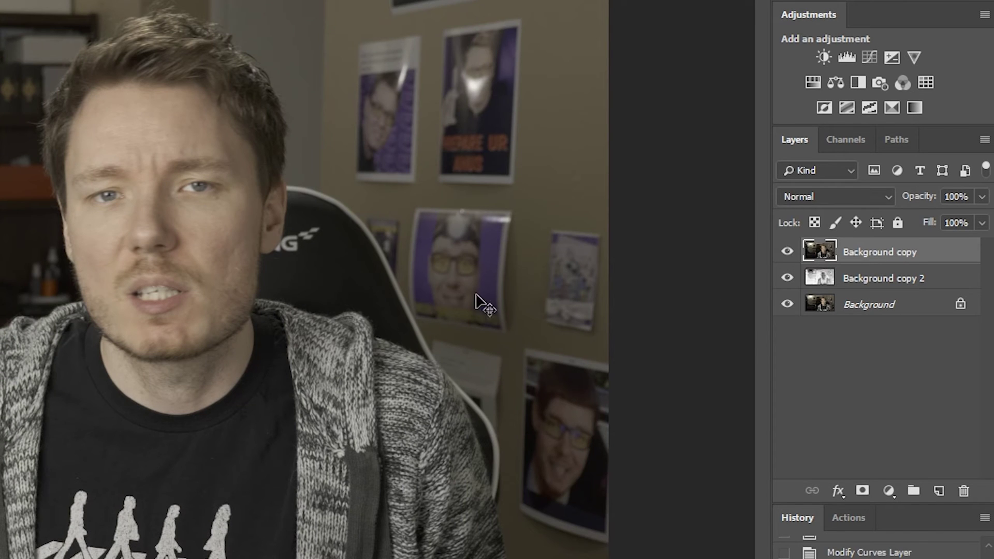
{"action": "left_click", "coordinate": [865, 204]}
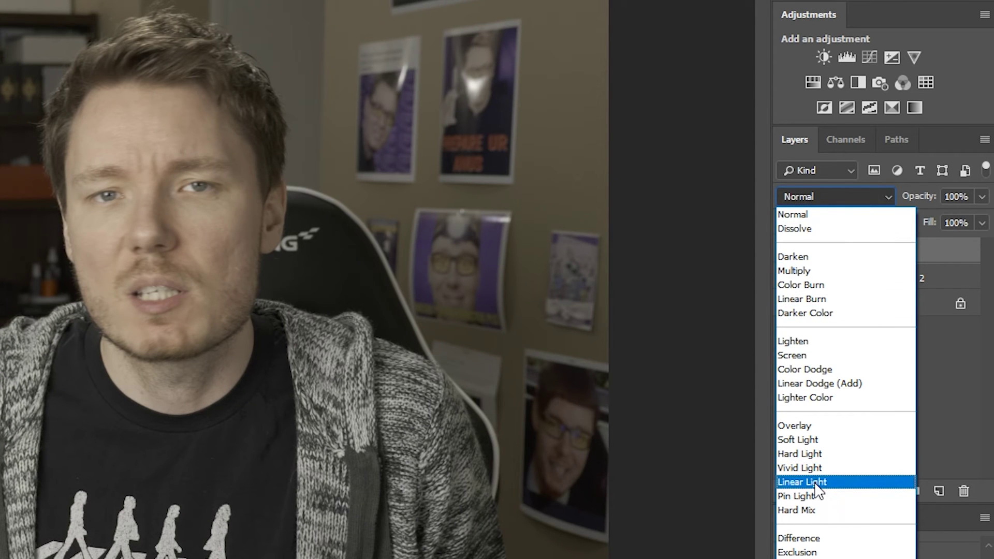
{"action": "left_click", "coordinate": [849, 481]}
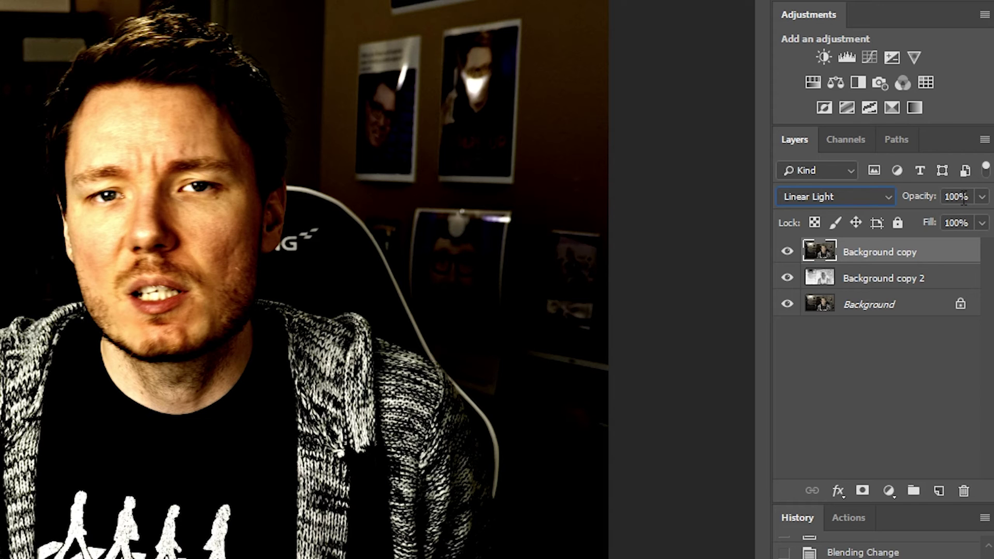
{"action": "left_click", "coordinate": [963, 199]}
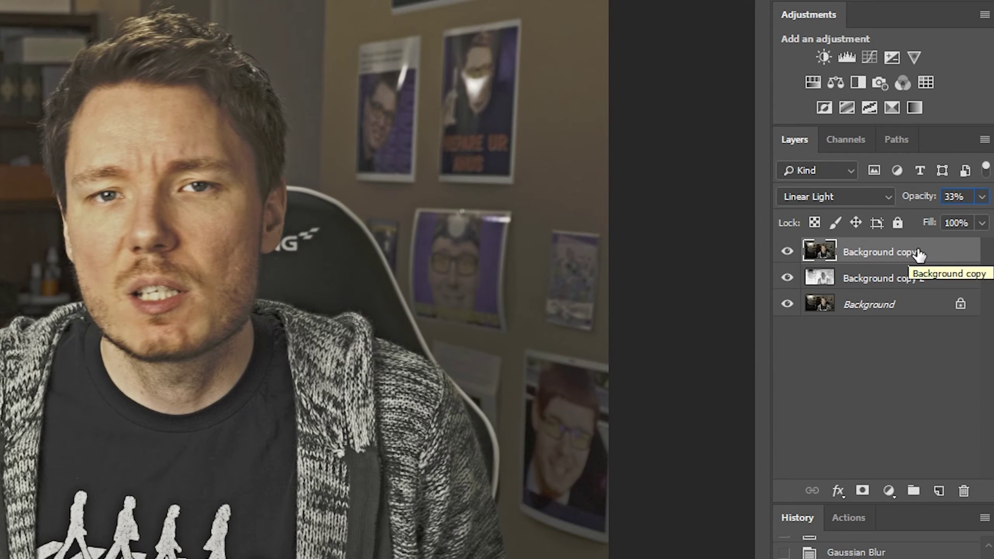
Step: Review the blend settings of Background copy and Background copy 2
{"action": "left_click", "coordinate": [670, 75]}
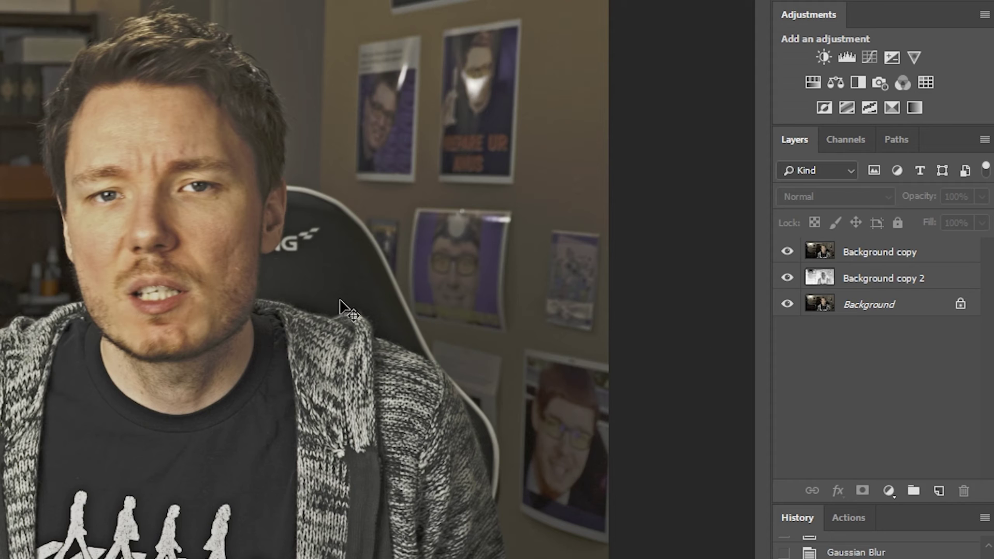
{"action": "left_click", "coordinate": [900, 259]}
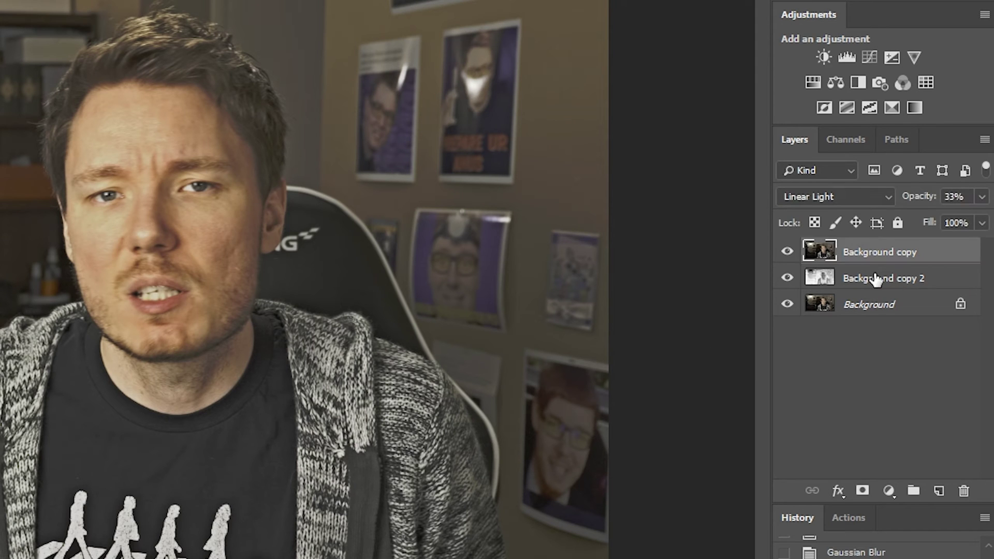
{"action": "left_click", "coordinate": [875, 279]}
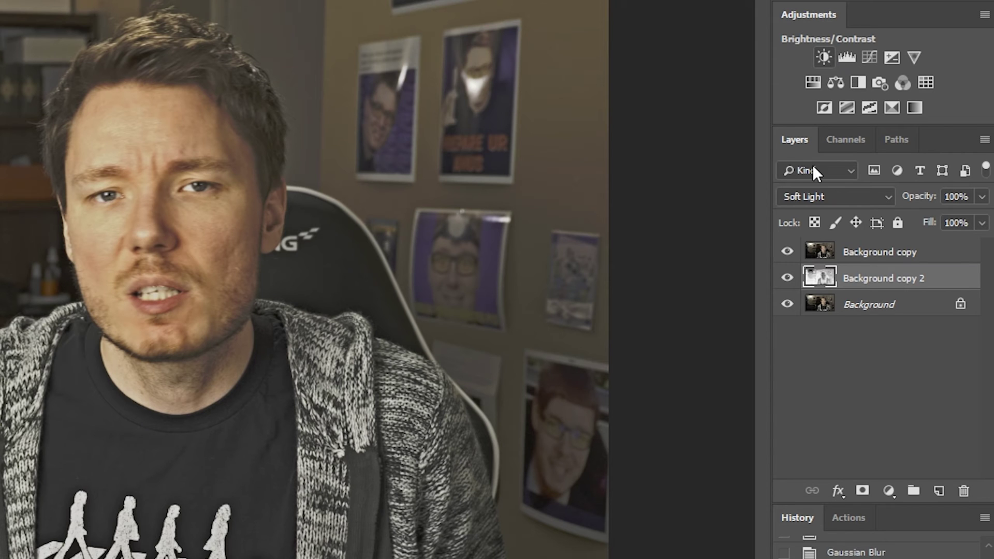
Step: Add a Brightness/Contrast adjustment clipped to Background copy 2 and lower Brightness to about -40
{"action": "left_click", "coordinate": [825, 56]}
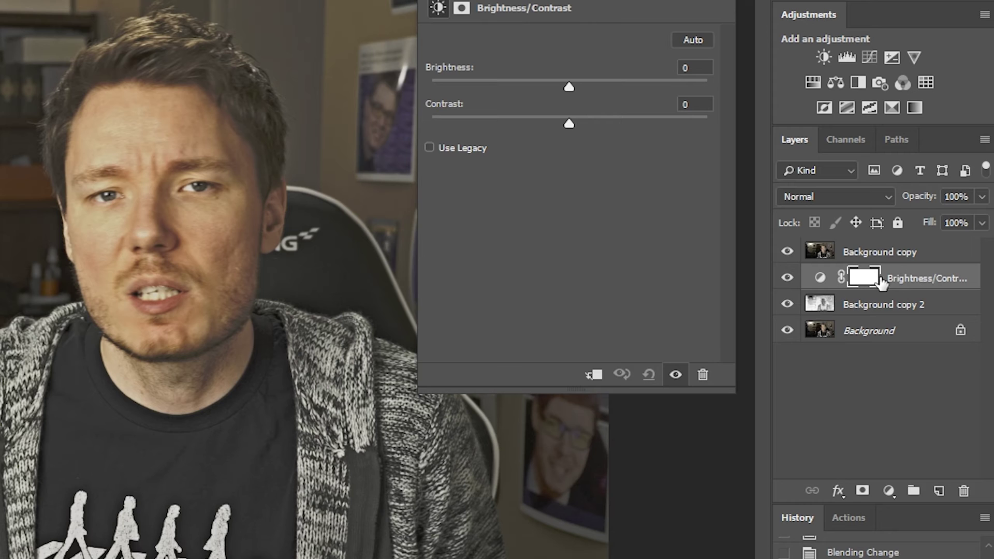
{"action": "right_click", "coordinate": [919, 277]}
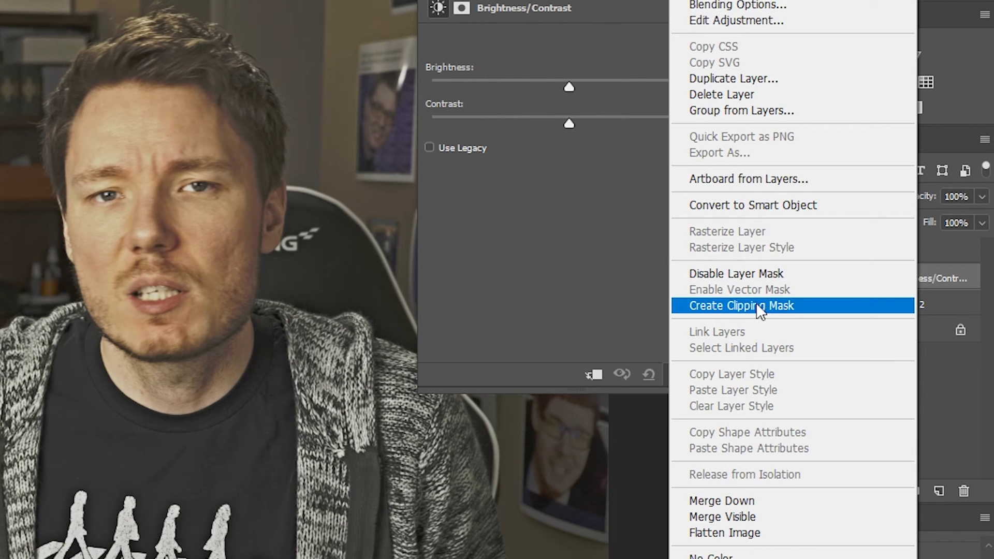
{"action": "left_click", "coordinate": [793, 306]}
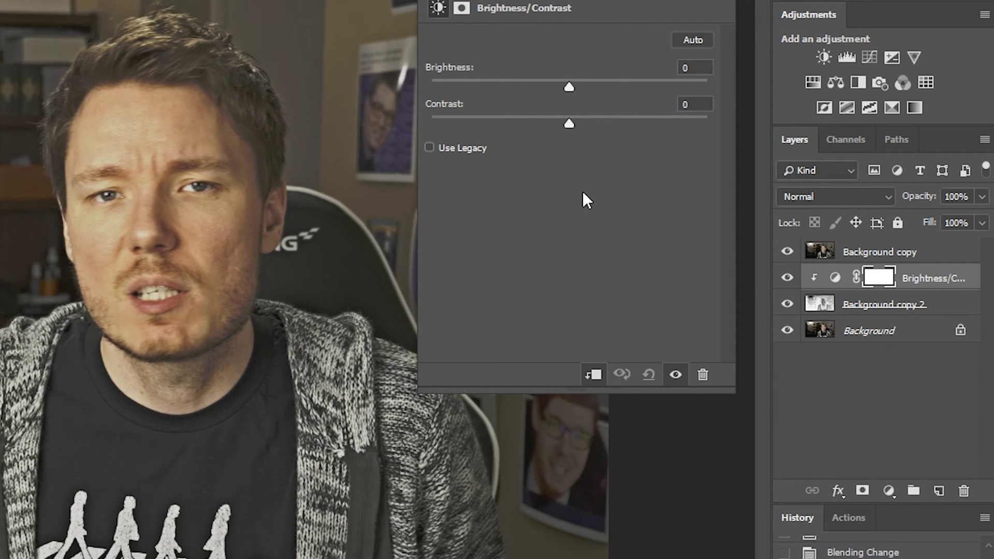
{"action": "left_click_drag", "start_coordinate": [569, 88], "coordinate": [541, 85]}
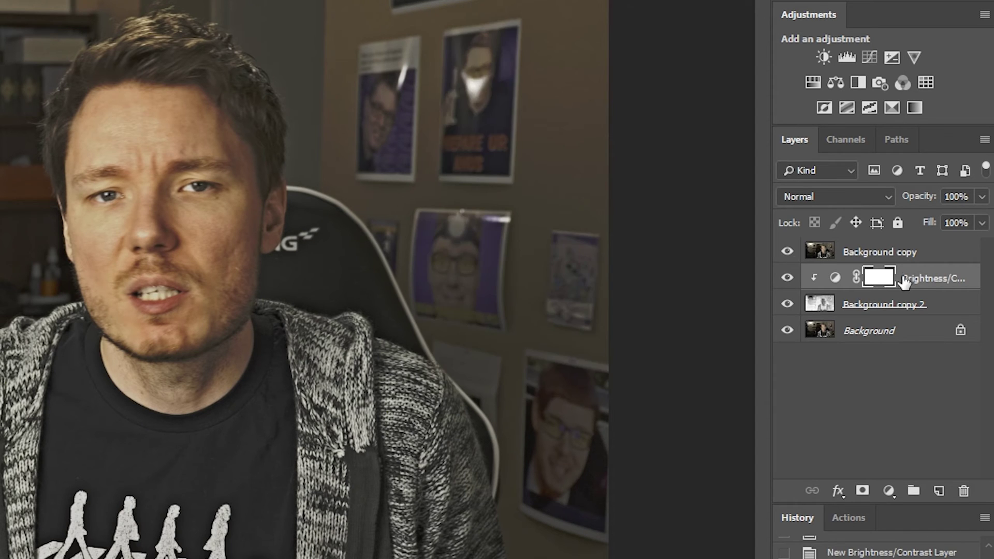
Step: Add a Hue/Saturation adjustment clipped to Background copy and lower Saturation to -22
{"action": "left_click", "coordinate": [910, 254]}
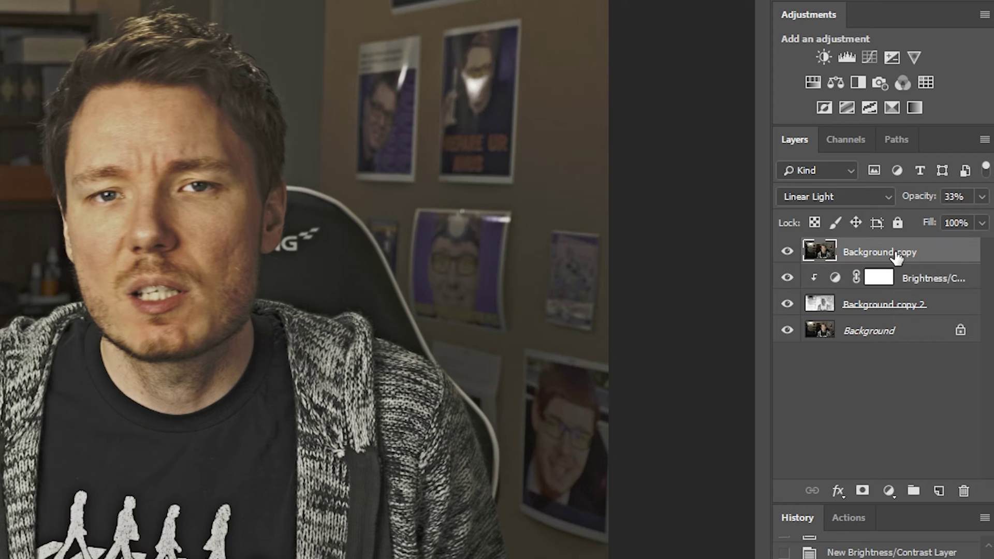
{"action": "left_click", "coordinate": [812, 80]}
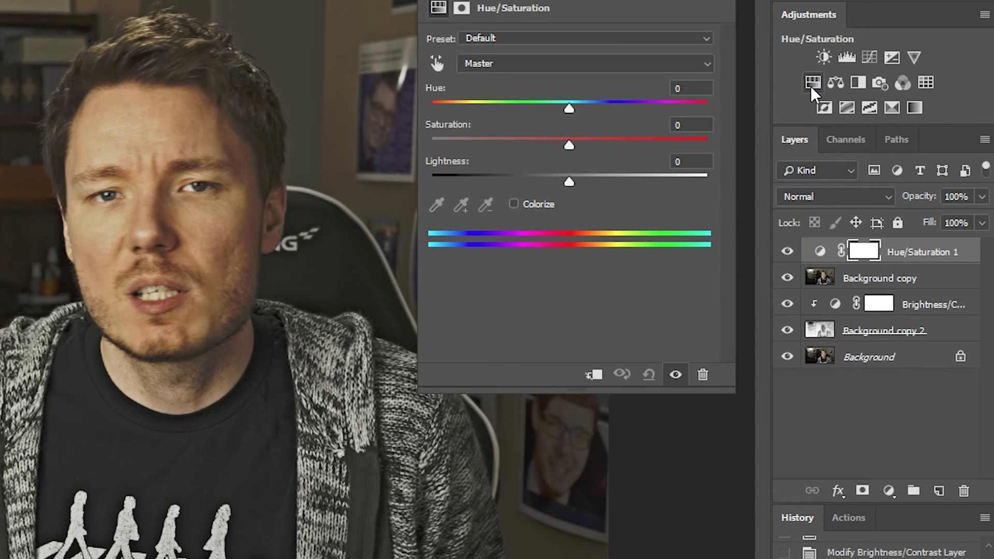
{"action": "right_click", "coordinate": [942, 254]}
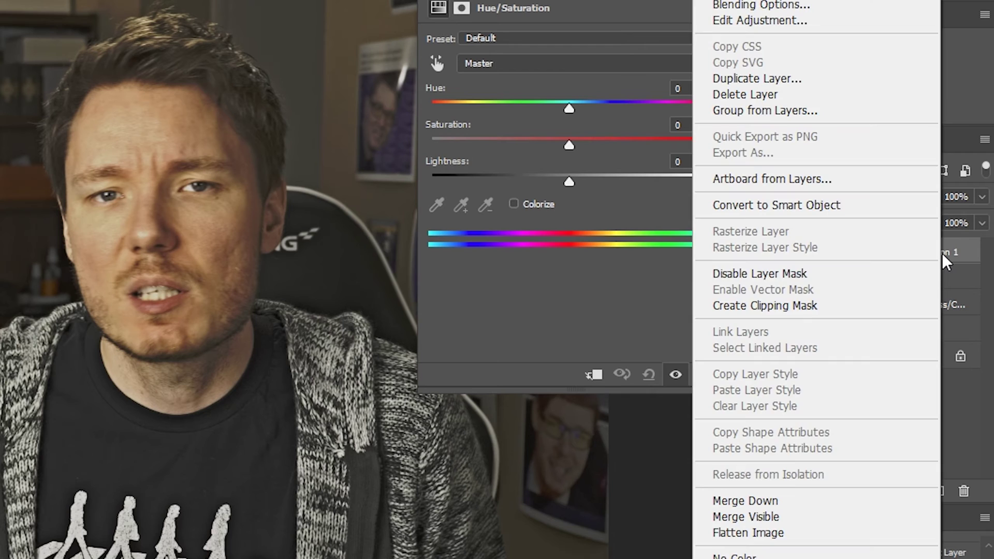
{"action": "left_click", "coordinate": [831, 305]}
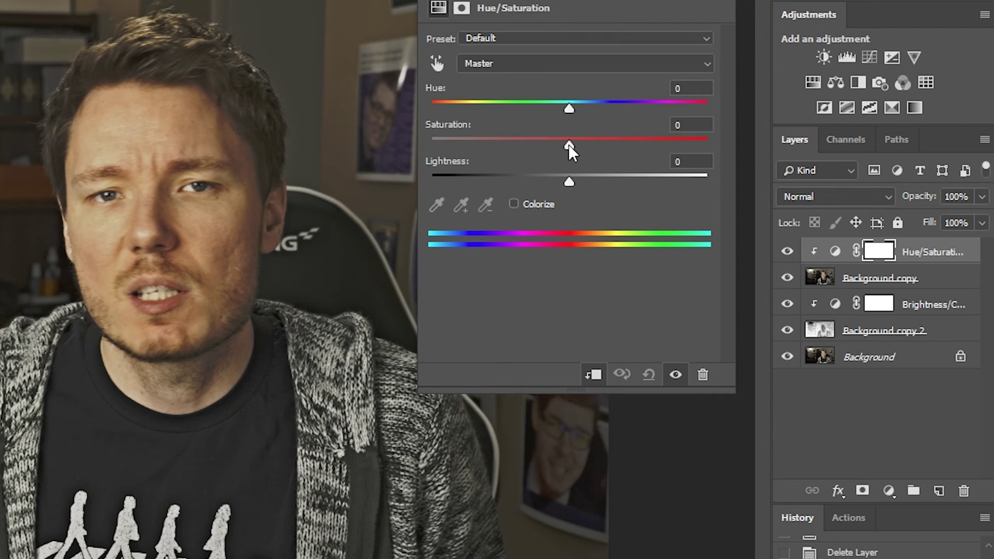
{"action": "left_click_drag", "start_coordinate": [569, 144], "coordinate": [513, 144]}
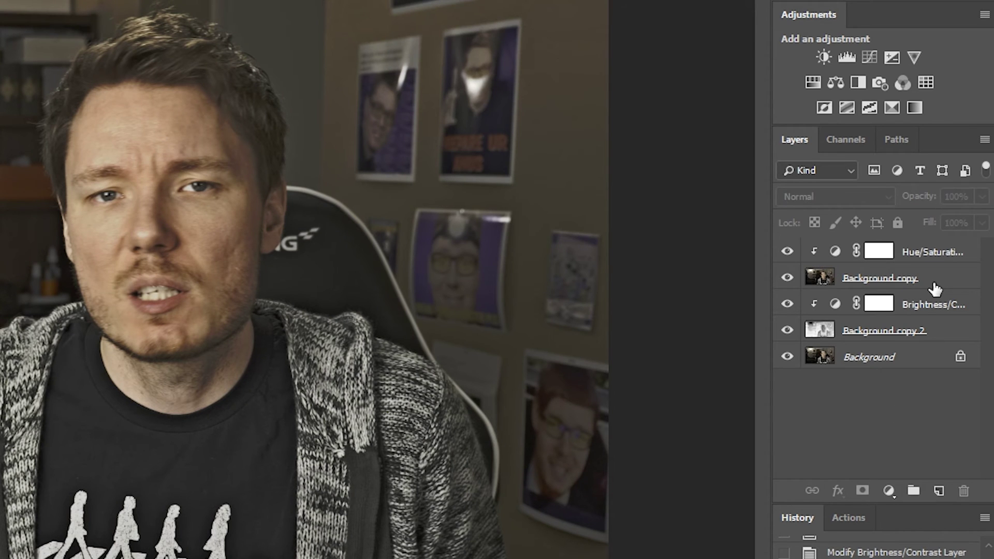
Step: Set Background copy's opacity to about 36% and Background copy 2's opacity to 78%
{"action": "left_click", "coordinate": [934, 286]}
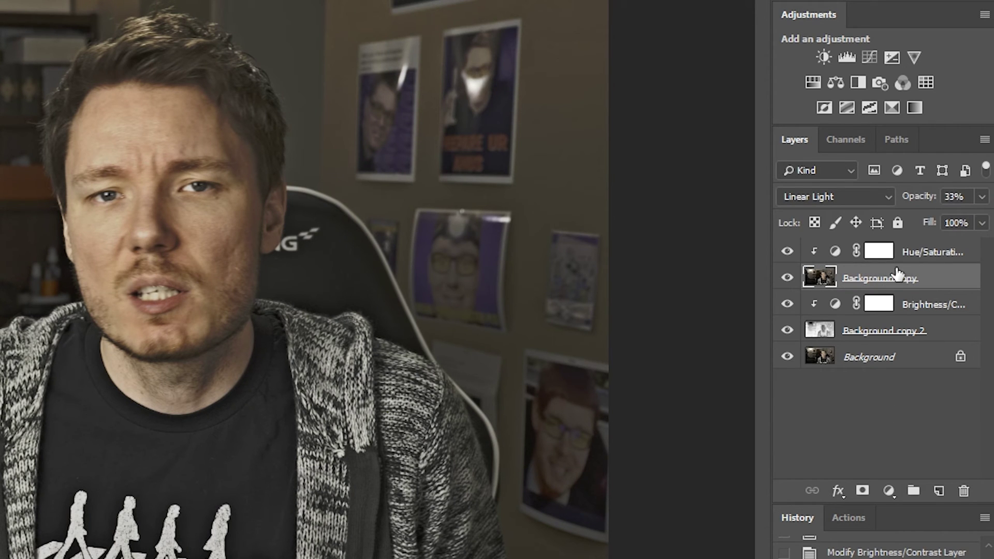
{"action": "left_click_drag", "start_coordinate": [913, 202], "coordinate": [918, 203]}
{"action": "left_click_drag", "start_coordinate": [923, 204], "coordinate": [916, 201]}
{"action": "left_click", "coordinate": [942, 335]}
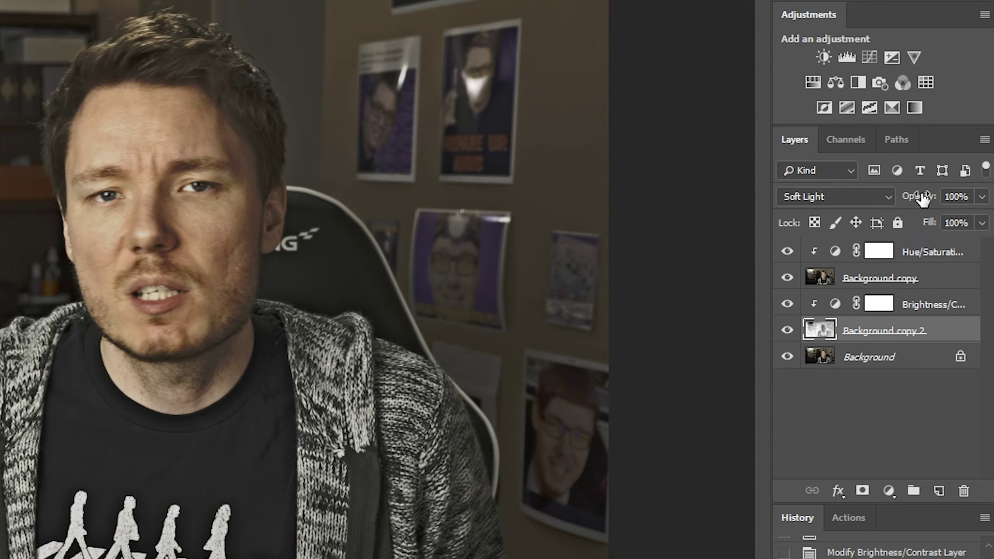
{"action": "left_click_drag", "start_coordinate": [922, 199], "coordinate": [897, 203]}
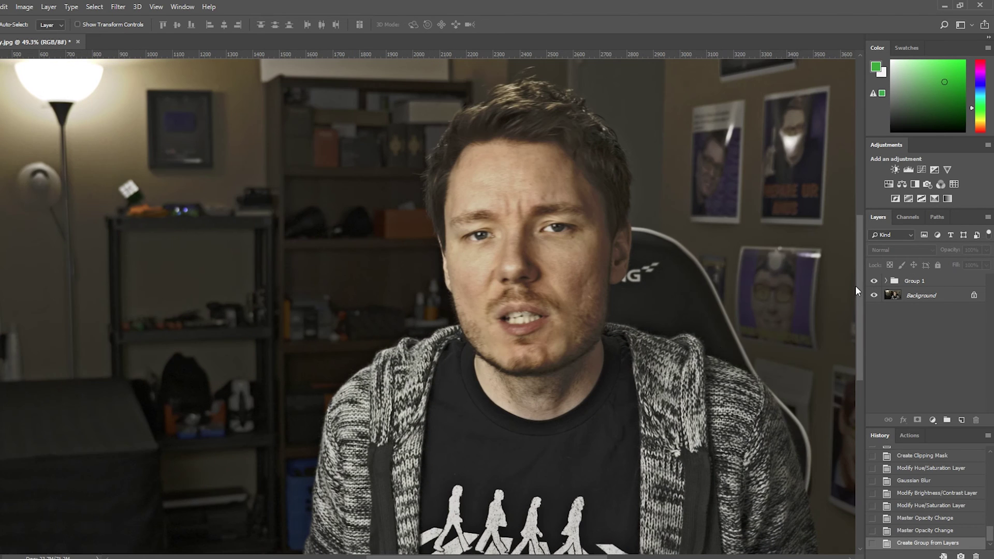
Step: Toggle Group 1 off and on twice to compare the ungraded photo with the grade, leaving it on
{"action": "scroll", "coordinate": [489, 348], "scroll_direction": "down", "scroll_amount": 3}
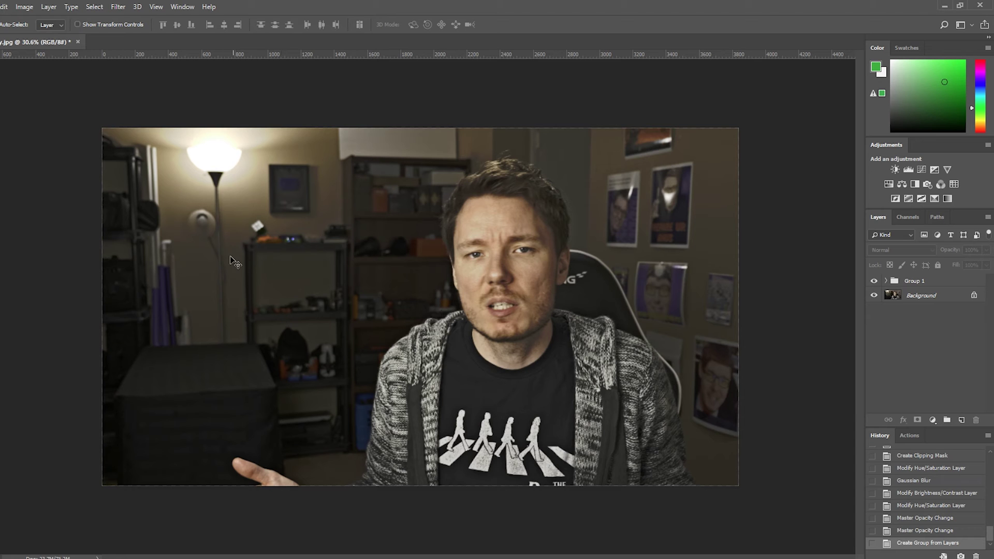
{"action": "scroll", "coordinate": [408, 240], "scroll_direction": "up", "scroll_amount": 3}
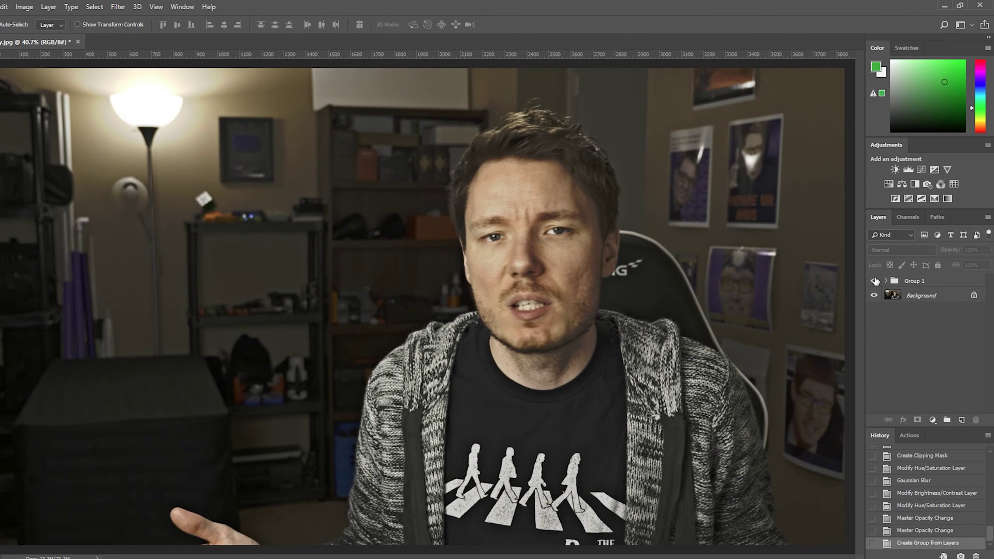
{"action": "left_click", "coordinate": [875, 280]}
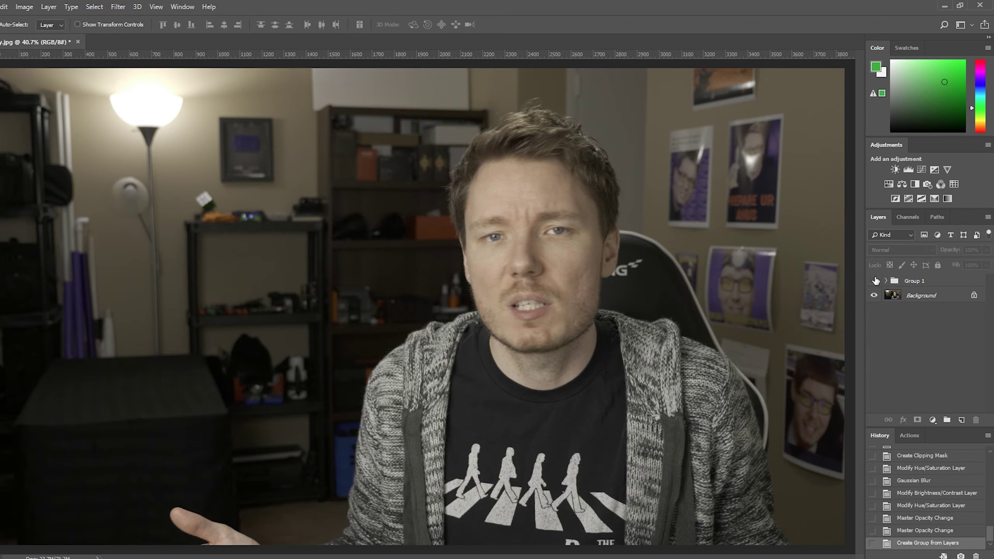
{"action": "left_click", "coordinate": [874, 281]}
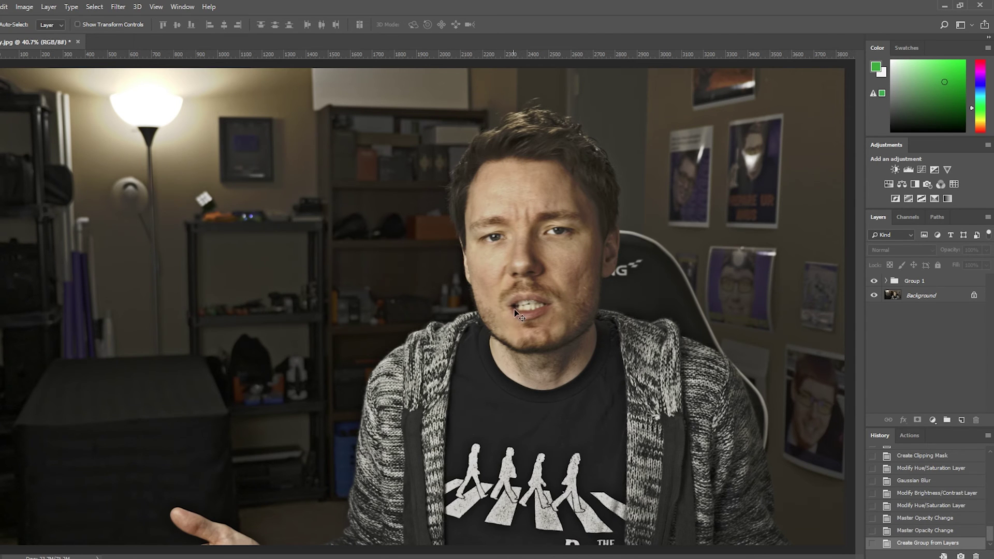
{"action": "scroll", "coordinate": [515, 290], "scroll_direction": "down", "scroll_amount": 2}
{"action": "left_click", "coordinate": [878, 282]}
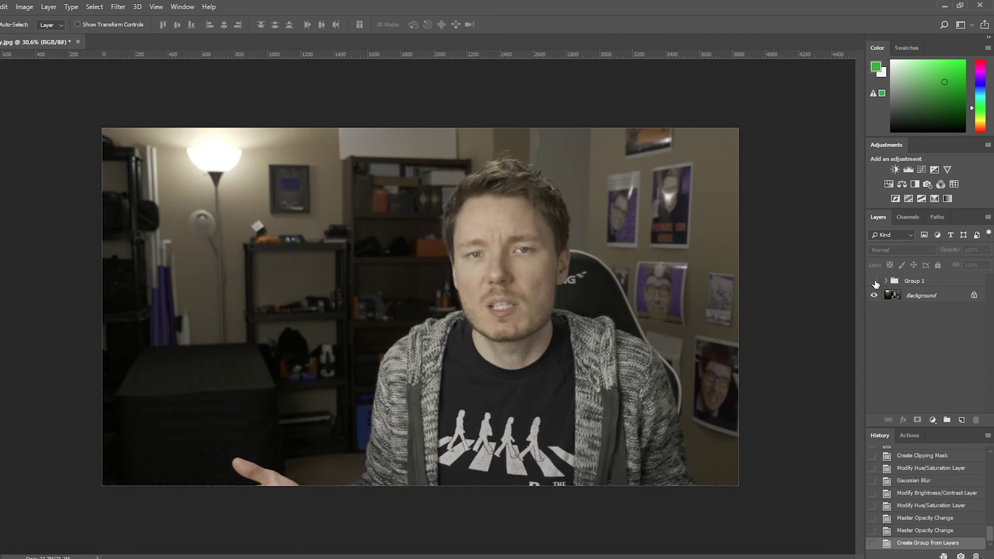
{"action": "left_click", "coordinate": [877, 282]}
{"action": "scroll", "coordinate": [429, 317], "scroll_direction": "down", "scroll_amount": 2}
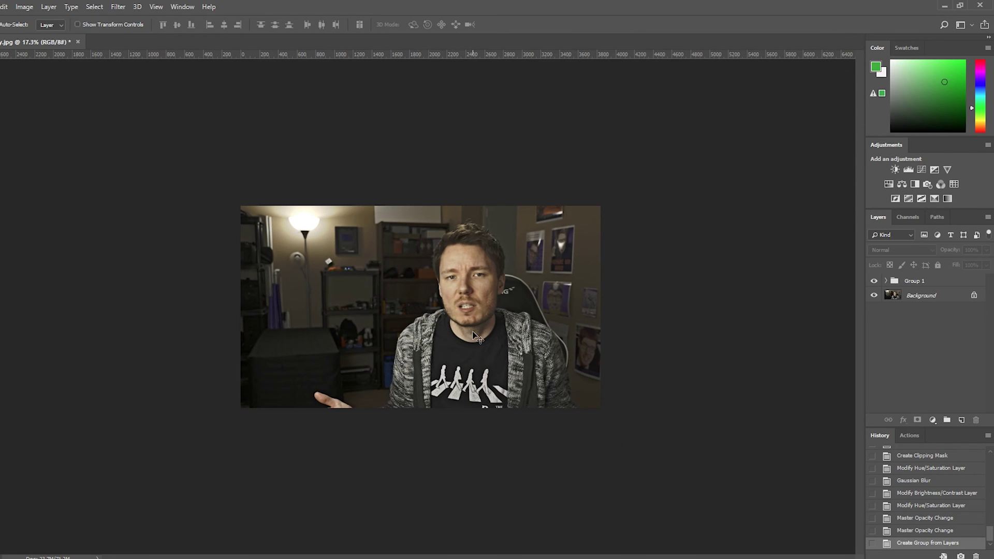
{"action": "scroll", "coordinate": [473, 332], "scroll_direction": "up", "scroll_amount": 2}
{"action": "scroll", "coordinate": [473, 337], "scroll_direction": "up", "scroll_amount": 1}
{"action": "scroll", "coordinate": [479, 348], "scroll_direction": "down", "scroll_amount": 2}
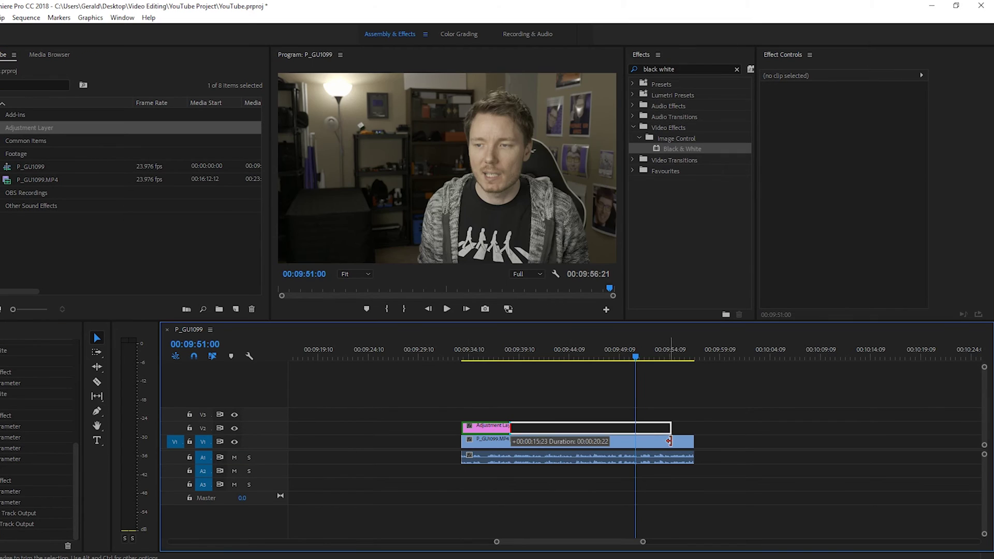
Step: Extend the V2 adjustment layer to the clip end and add a second full-length one on V3
{"action": "left_click_drag", "start_coordinate": [669, 441], "coordinate": [694, 441]}
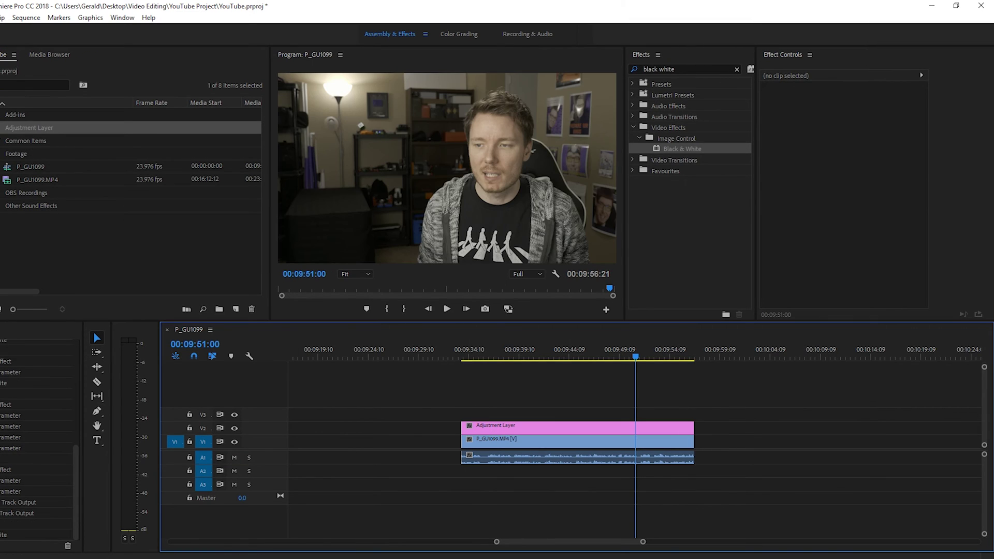
{"action": "left_click_drag", "start_coordinate": [29, 127], "coordinate": [495, 420]}
{"action": "left_click_drag", "start_coordinate": [511, 415], "coordinate": [694, 414]}
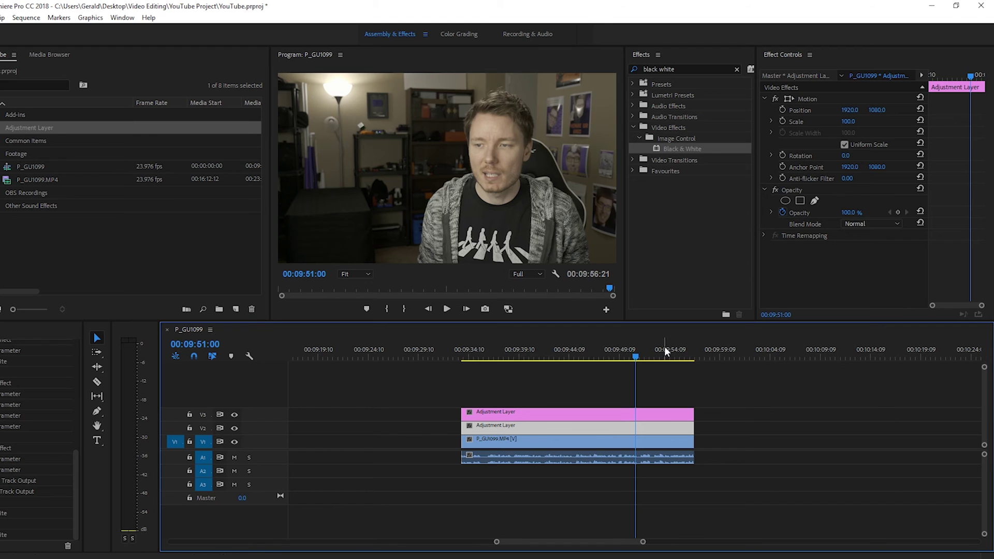
Step: Set the adjustment layer to Soft Light blend mode at 80% opacity, without opacity keyframing
{"action": "left_click", "coordinate": [870, 224]}
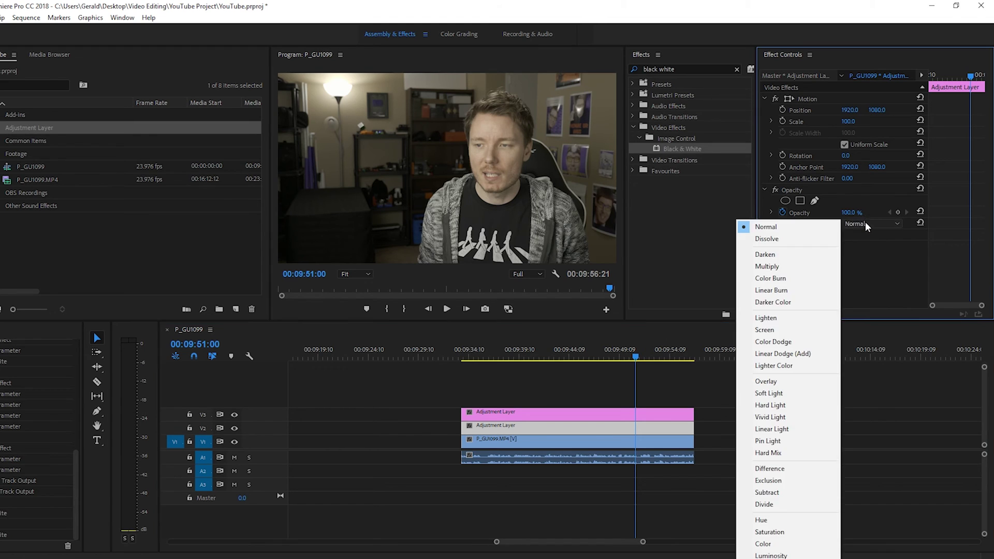
{"action": "left_click", "coordinate": [797, 396]}
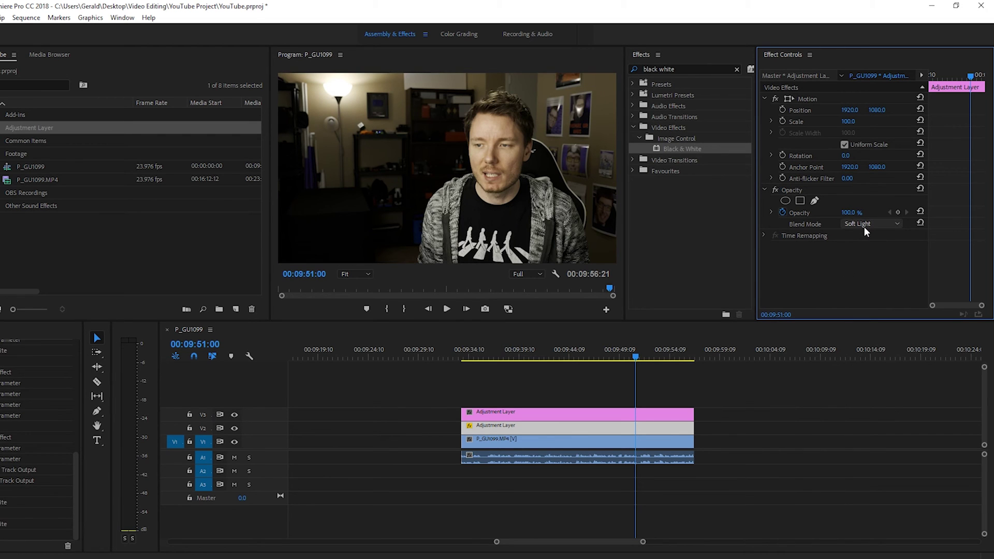
{"action": "left_click", "coordinate": [852, 212]}
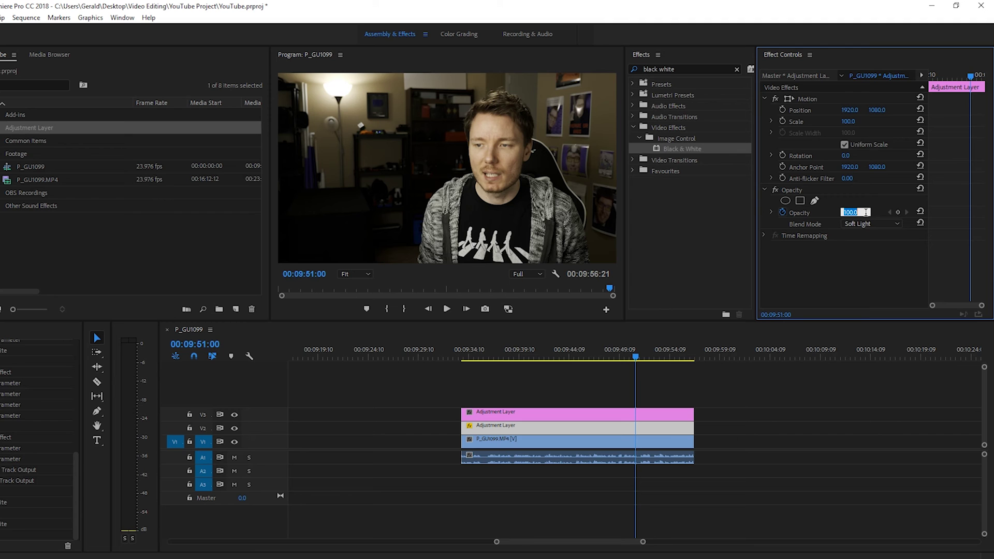
{"action": "key", "text": "Return"}
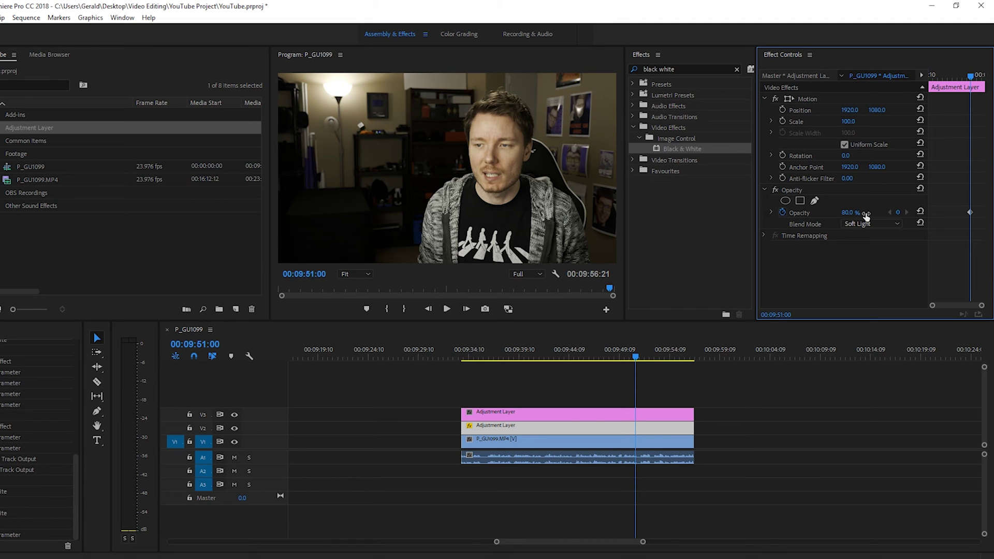
{"action": "left_click", "coordinate": [782, 212]}
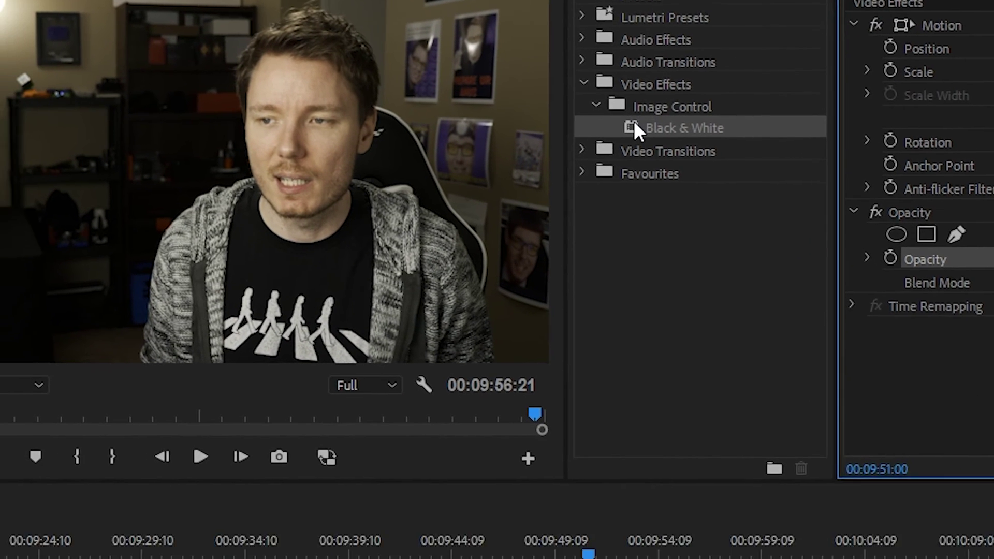
Step: Apply the Black & White and Invert effects to the middle adjustment layer
{"action": "left_click_drag", "start_coordinate": [585, 236], "coordinate": [640, 441]}
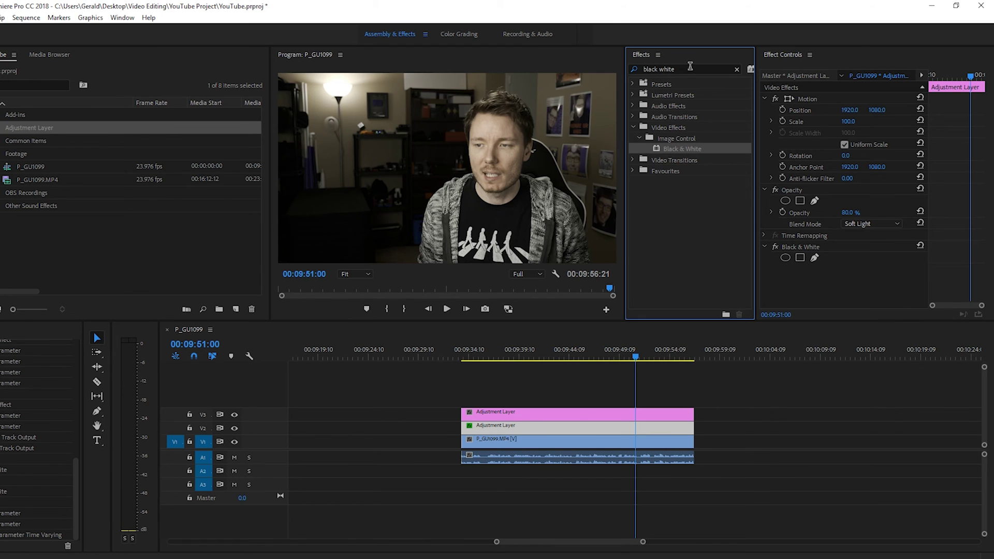
{"action": "left_click", "coordinate": [690, 67]}
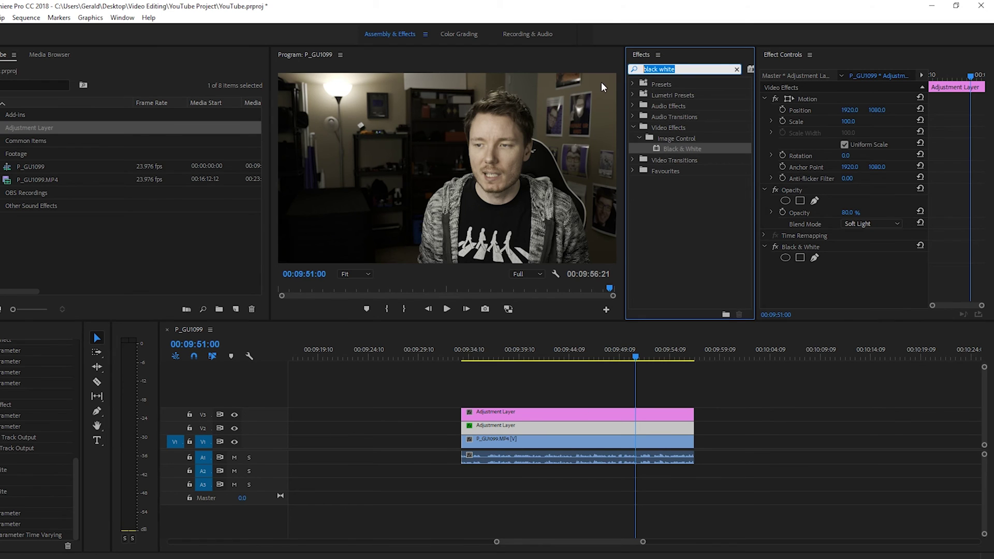
{"action": "type", "text": "invert"}
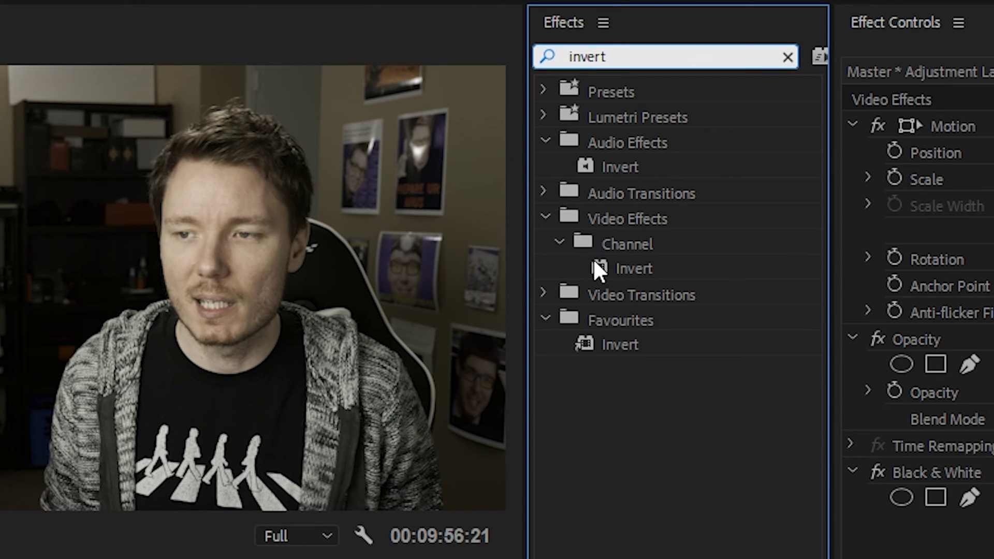
{"action": "left_click_drag", "start_coordinate": [595, 268], "coordinate": [445, 558]}
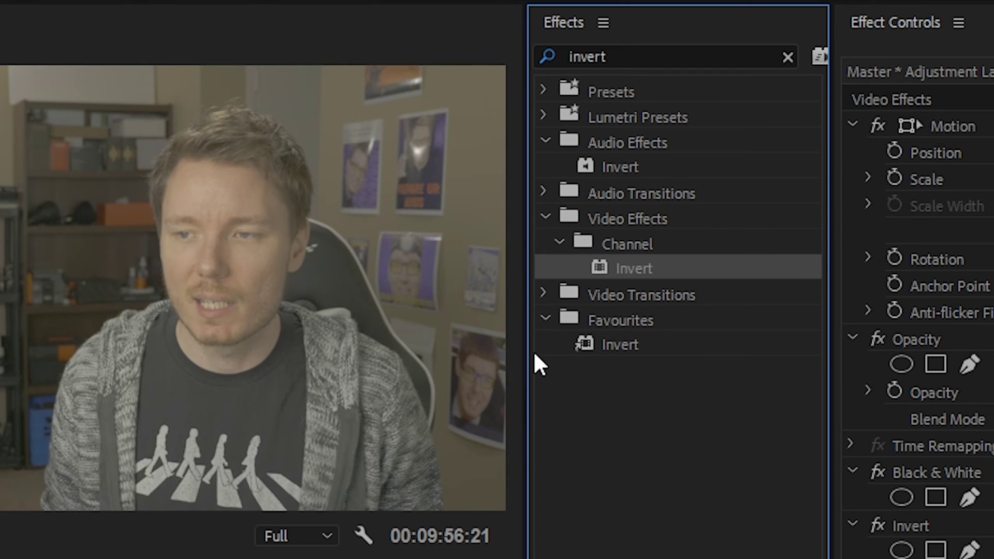
Step: Add Gaussian Blur to the middle adjustment layer and select its Blurriness value
{"action": "left_click", "coordinate": [715, 55]}
{"action": "type", "text": "gaussi"}
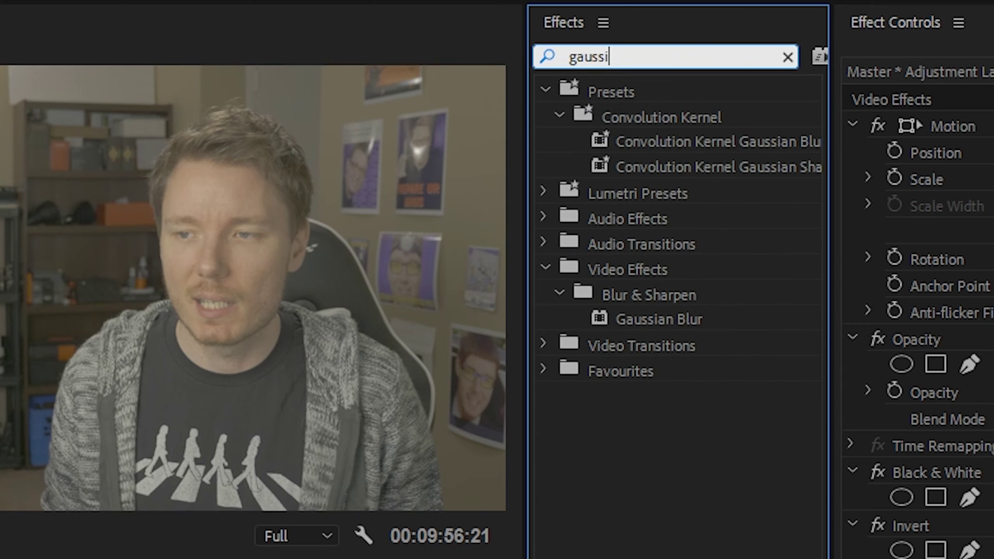
{"action": "left_click", "coordinate": [598, 320]}
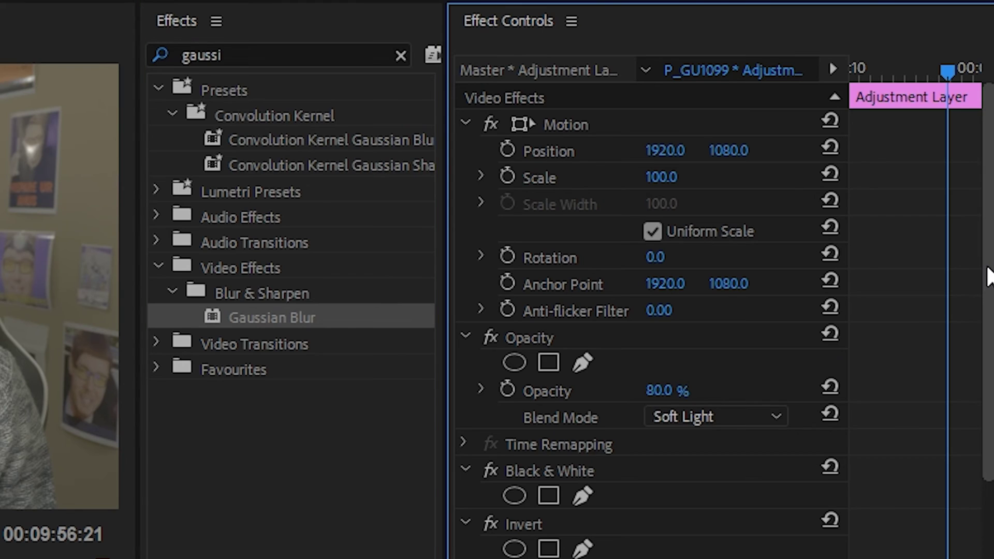
{"action": "left_click_drag", "start_coordinate": [985, 328], "coordinate": [989, 444]}
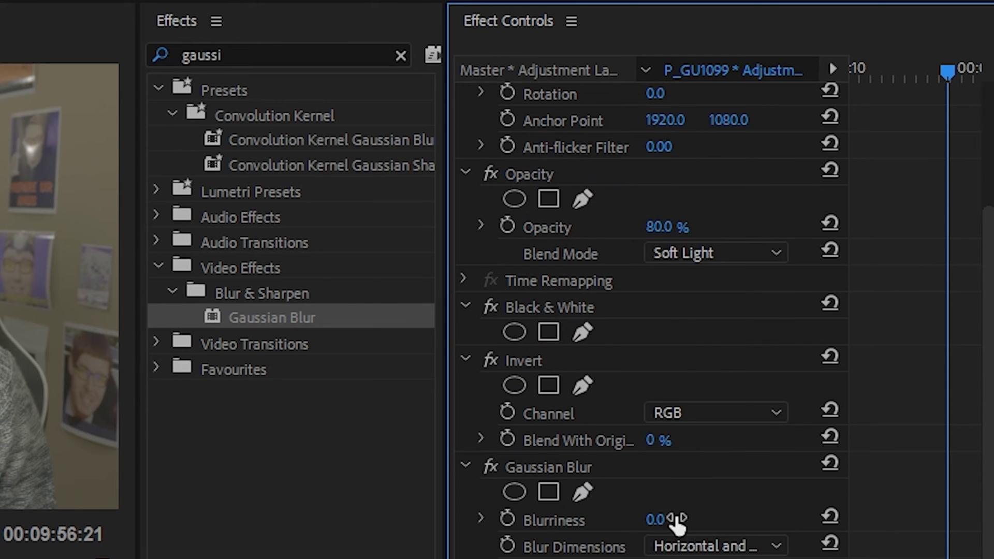
{"action": "left_click", "coordinate": [655, 519]}
Step: Enter Blurriness 50, then set the top adjustment layer to Linear Light blending at 40% opacity
{"action": "type", "text": "50"}
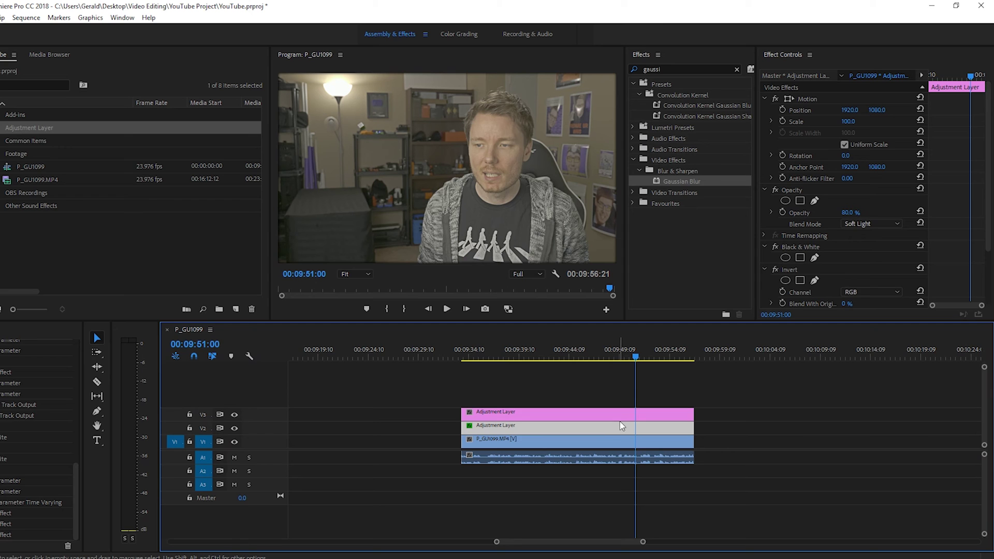
{"action": "left_click", "coordinate": [623, 415]}
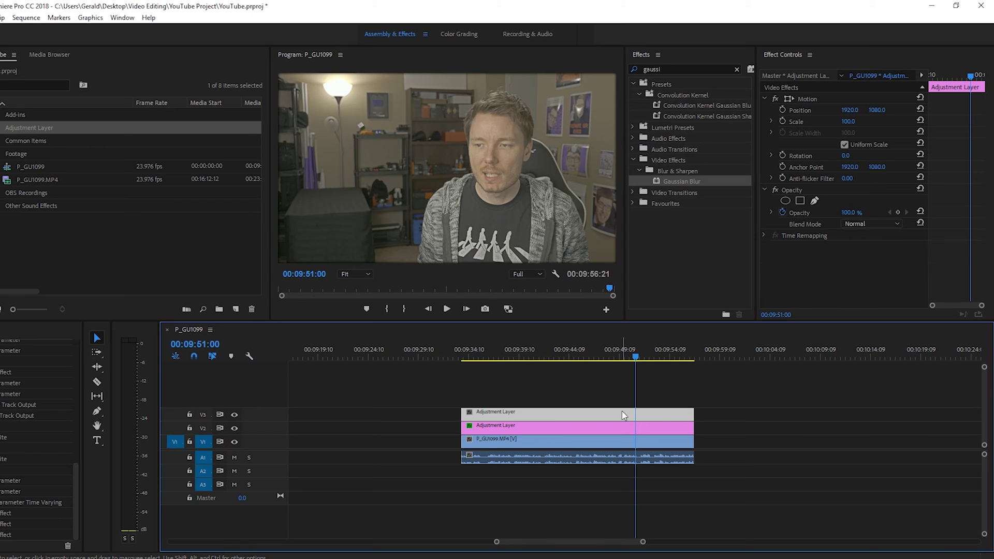
{"action": "left_click", "coordinate": [864, 224]}
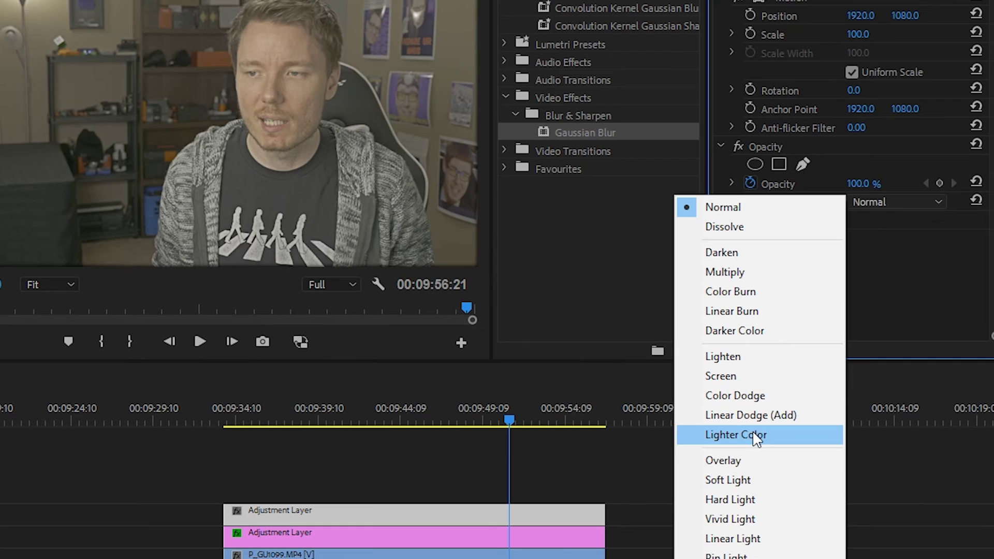
{"action": "left_click", "coordinate": [733, 538]}
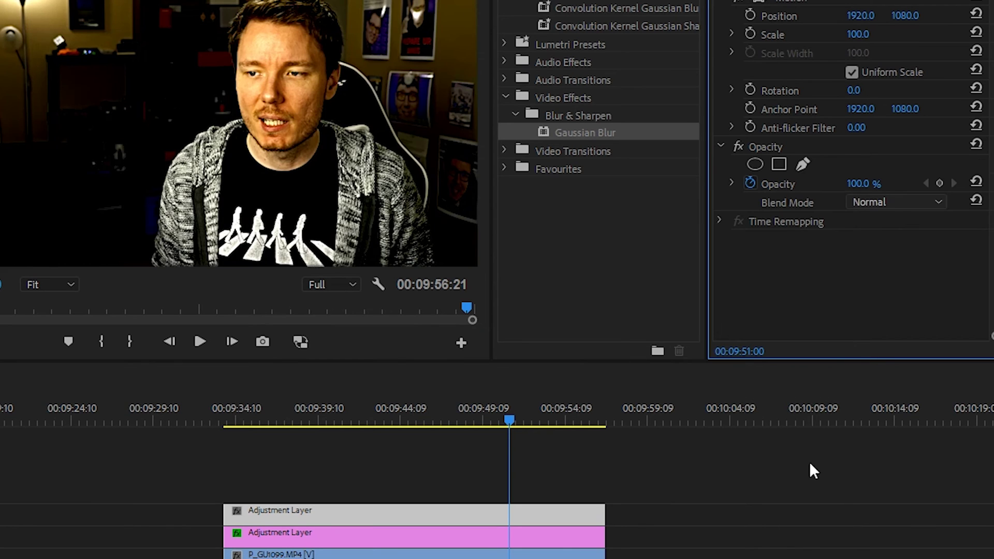
{"action": "left_click", "coordinate": [871, 183]}
{"action": "type", "text": "40"}
{"action": "key", "text": "Return"}
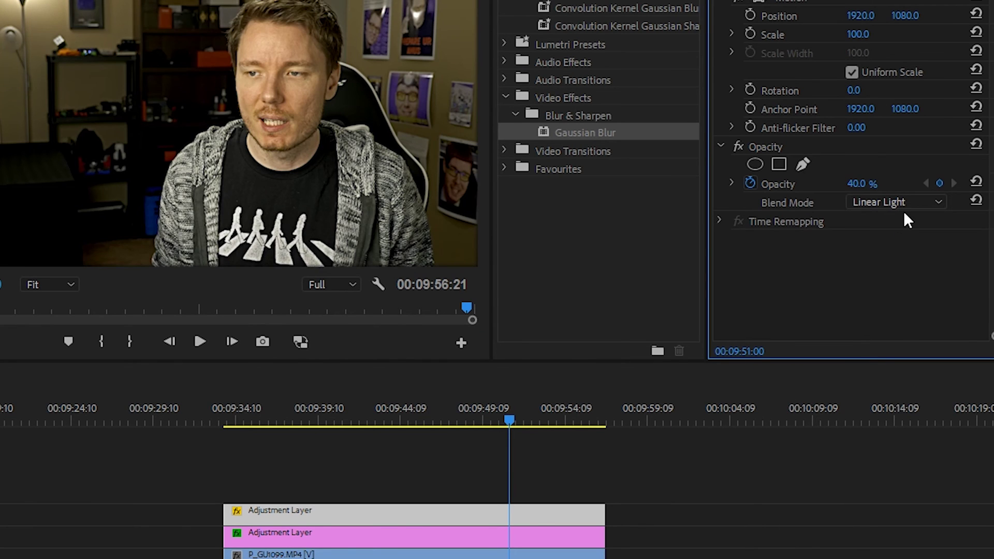
{"action": "left_click", "coordinate": [749, 183]}
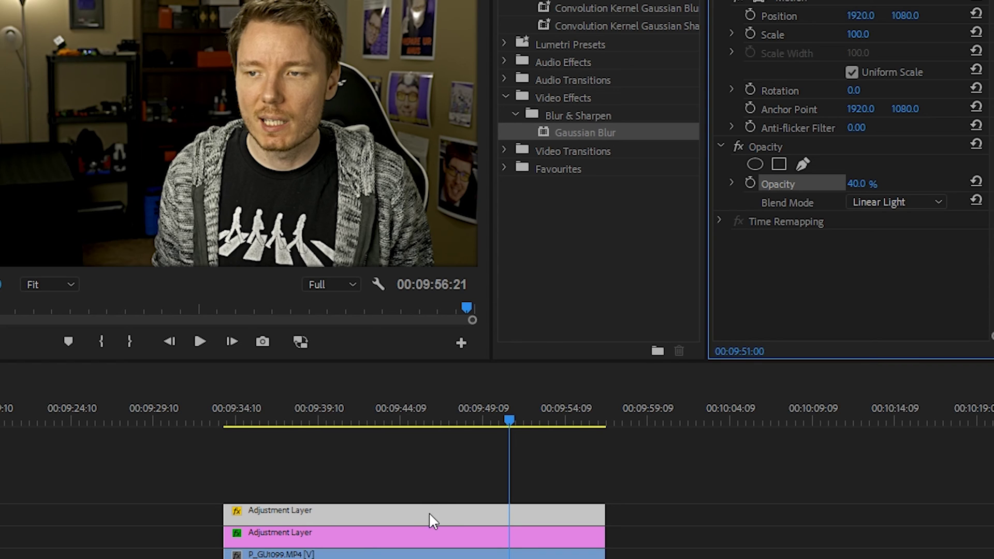
{"action": "key", "text": "alt+shift+3"}
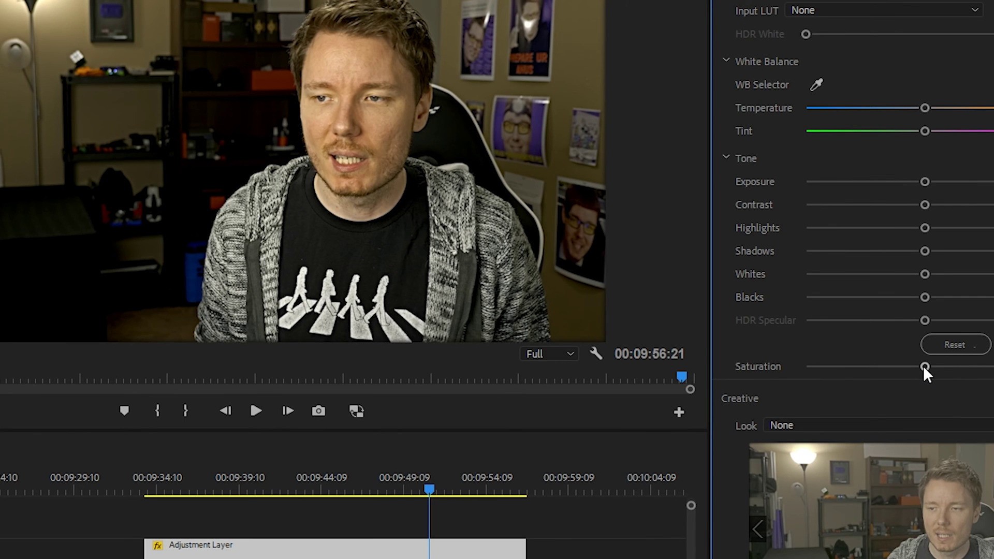
Step: Lower Lumetri Saturation in two small drags and nudge Exposure up slightly on the top layer
{"action": "left_click_drag", "start_coordinate": [924, 366], "coordinate": [909, 366]}
{"action": "left_click", "coordinate": [384, 485]}
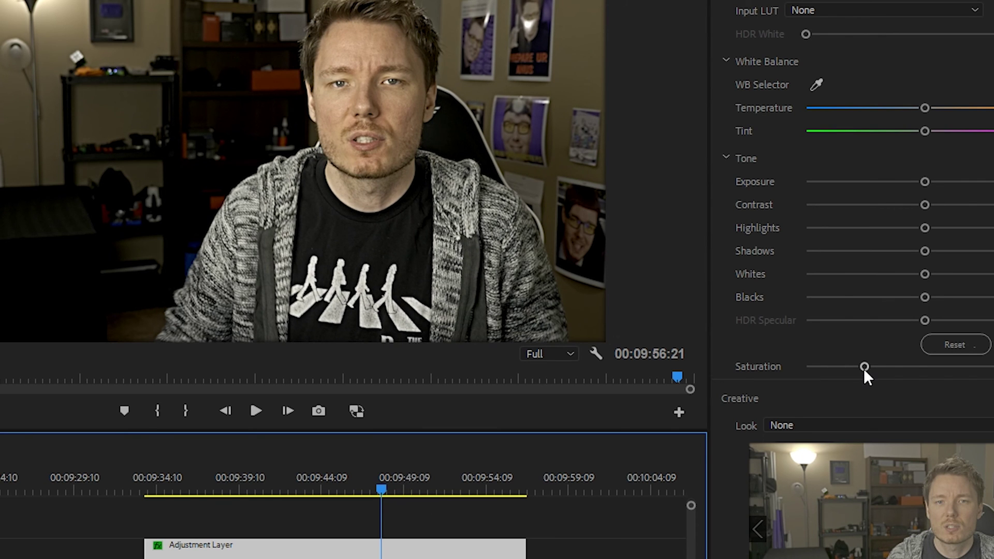
{"action": "left_click_drag", "start_coordinate": [863, 367], "coordinate": [862, 369]}
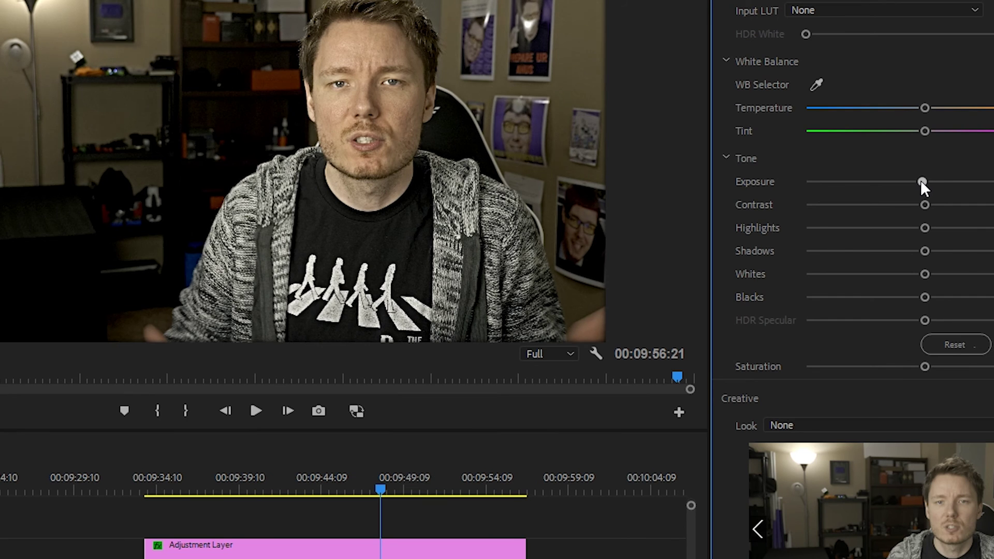
{"action": "left_click_drag", "start_coordinate": [921, 182], "coordinate": [927, 182]}
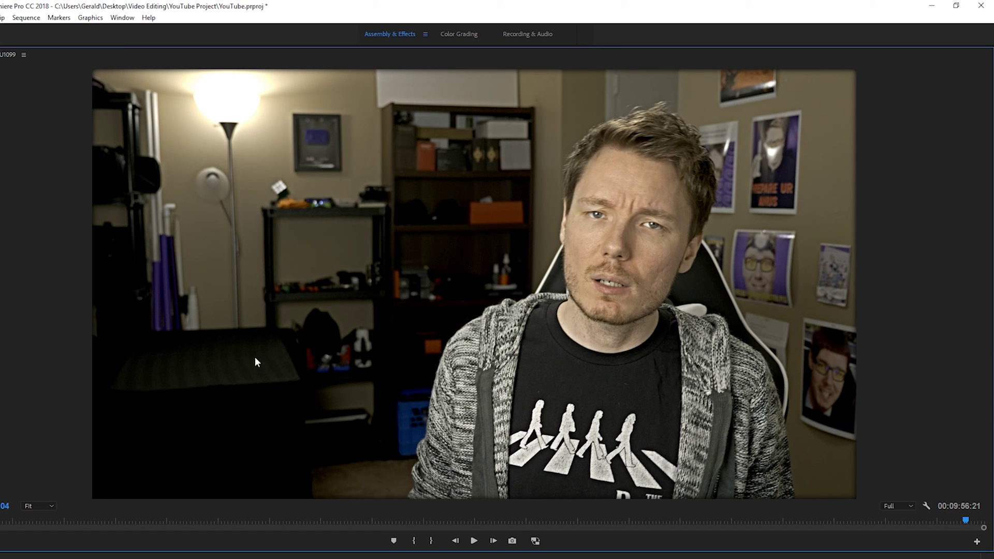
Step: Scrub the clip, select the black-and-white inverted layer, and play it in the full-size preview
{"action": "key", "text": "grave"}
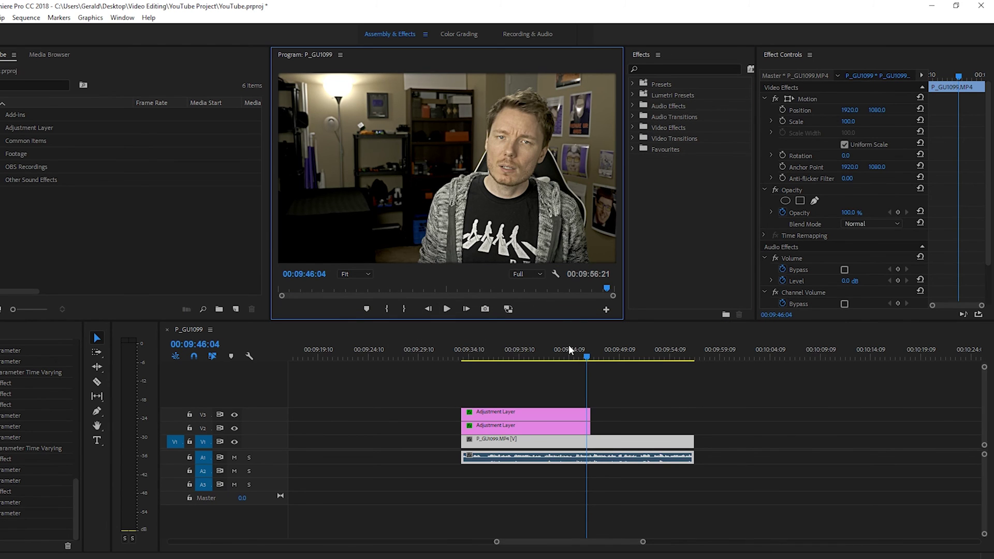
{"action": "mouse_move", "coordinate": [589, 357]}
{"action": "left_mouse_down"}
{"action": "mouse_move", "coordinate": [601, 348]}
{"action": "mouse_move", "coordinate": [589, 350]}
{"action": "left_mouse_up"}
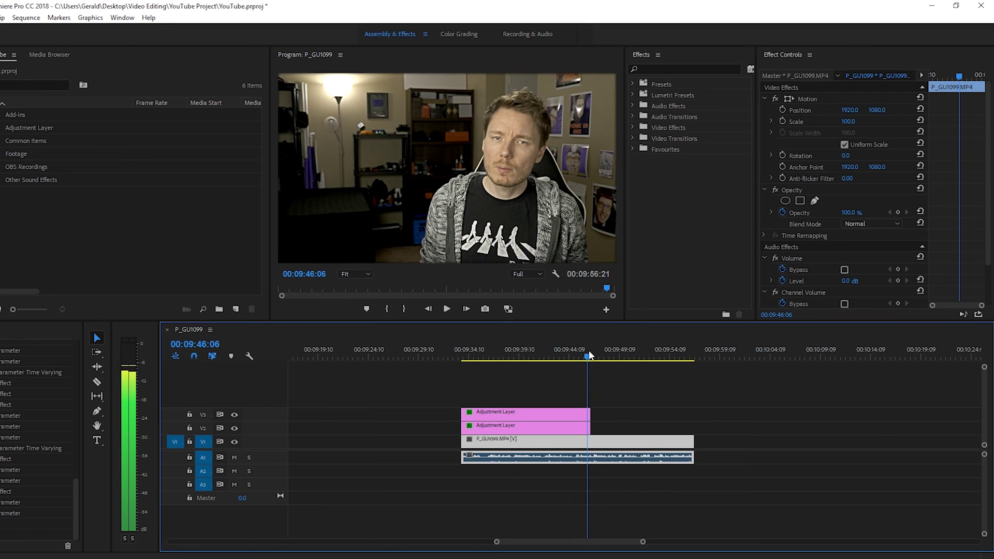
{"action": "left_click", "coordinate": [559, 428]}
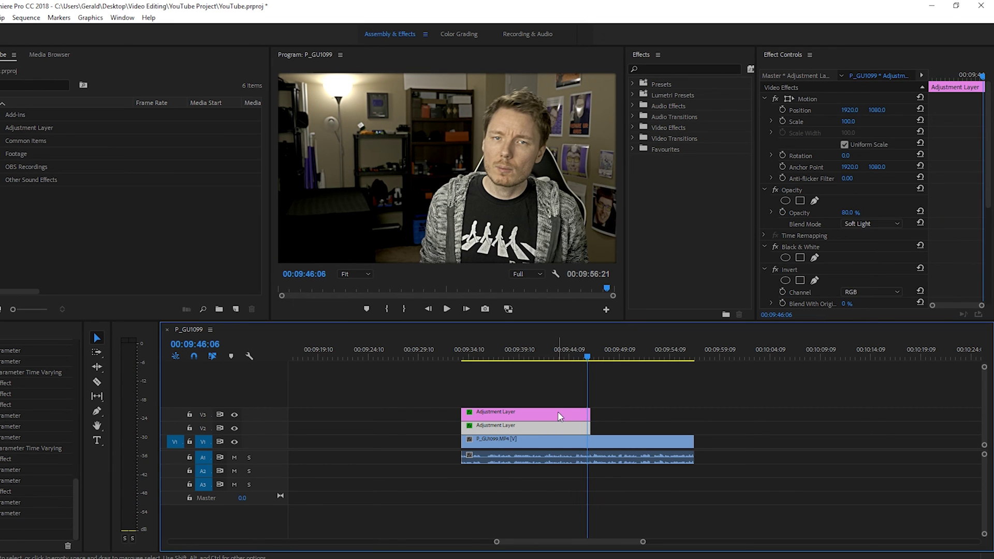
{"action": "key", "text": "grave"}
{"action": "key", "text": "space"}
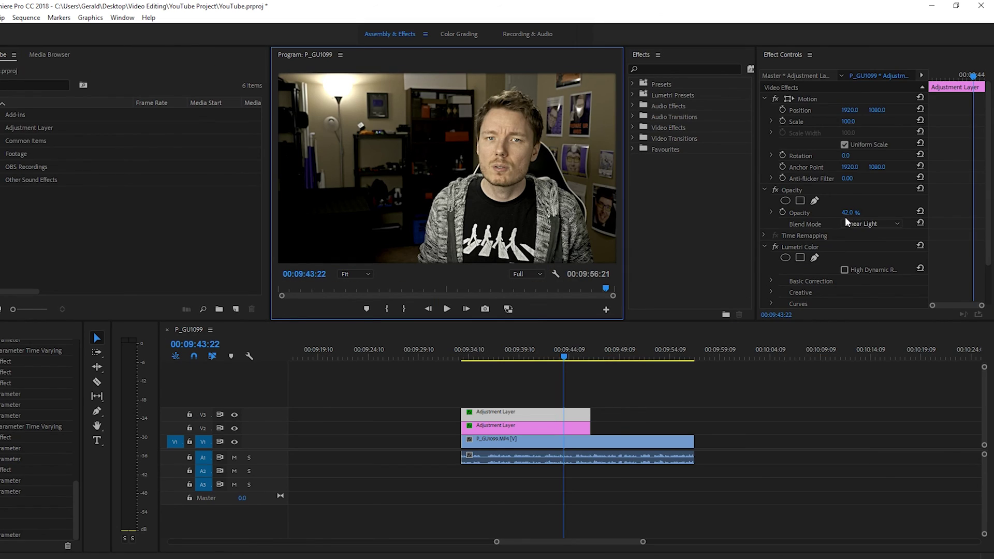
Step: Reselect the black-and-white inverted layer and play back the combined graded look full-size
{"action": "left_click", "coordinate": [590, 397]}
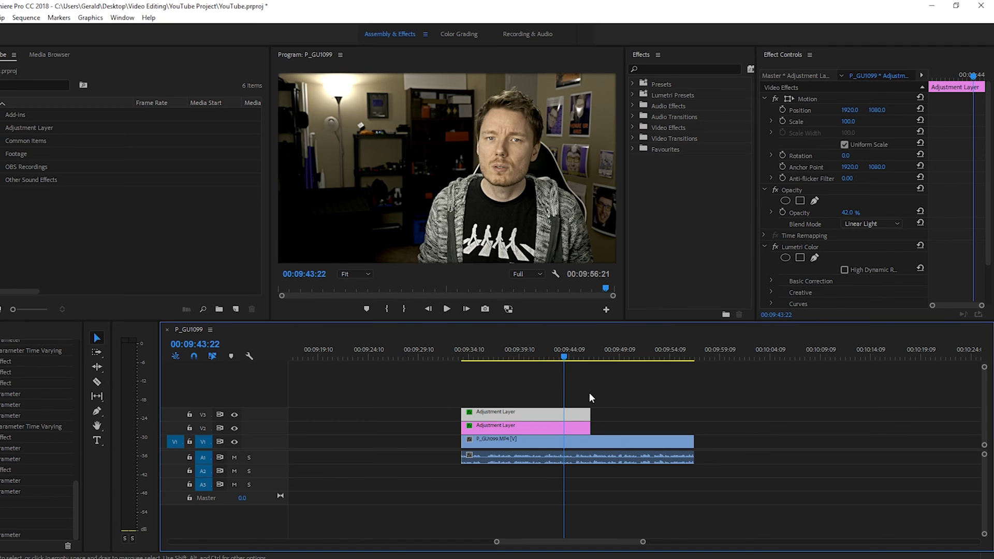
{"action": "left_click", "coordinate": [563, 415]}
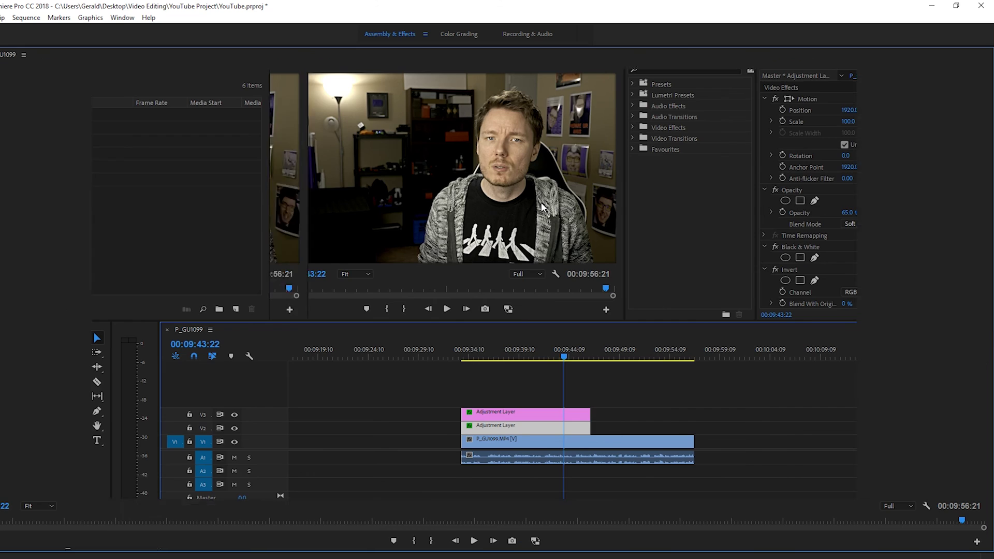
{"action": "key", "text": "grave"}
{"action": "key", "text": "grave"}
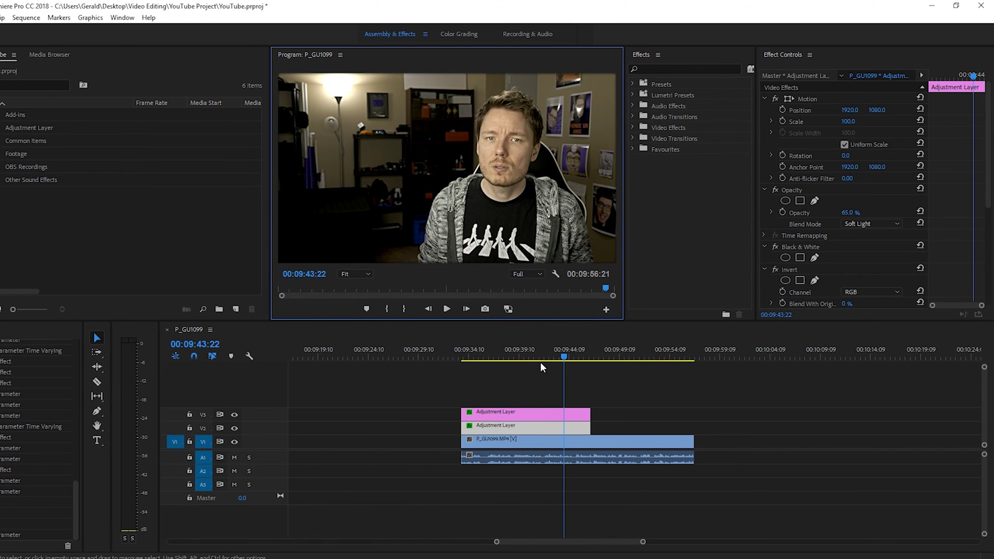
{"action": "left_click", "coordinate": [536, 350]}
{"action": "key", "text": "space"}
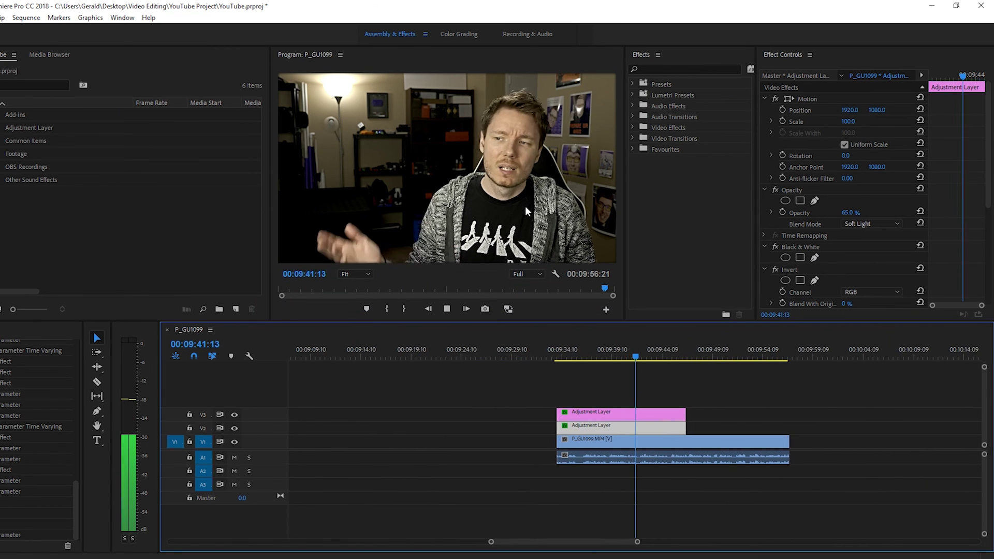